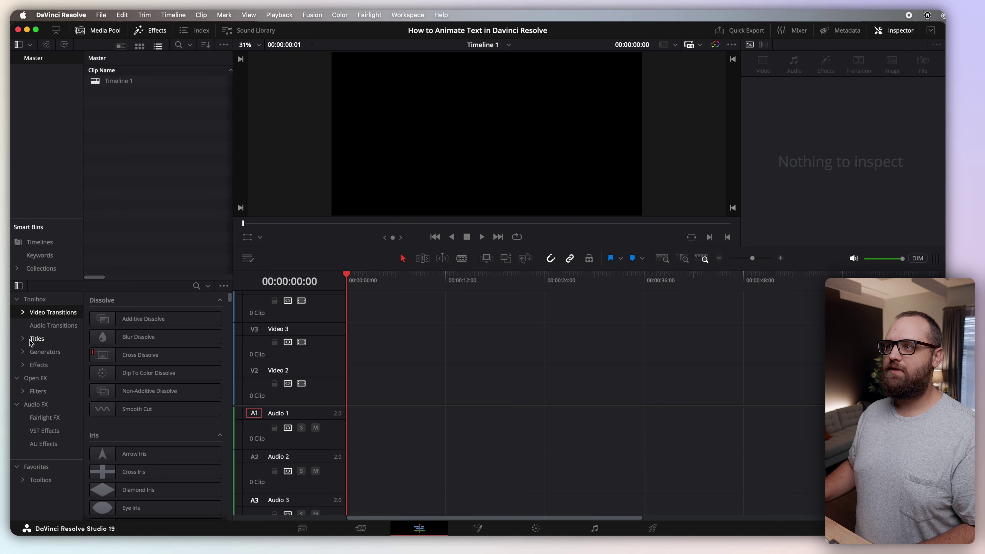
- Add a Text+ title at the start of the Video 2 track and show it in the viewer
{"action": "left_click", "coordinate": [151, 31]}
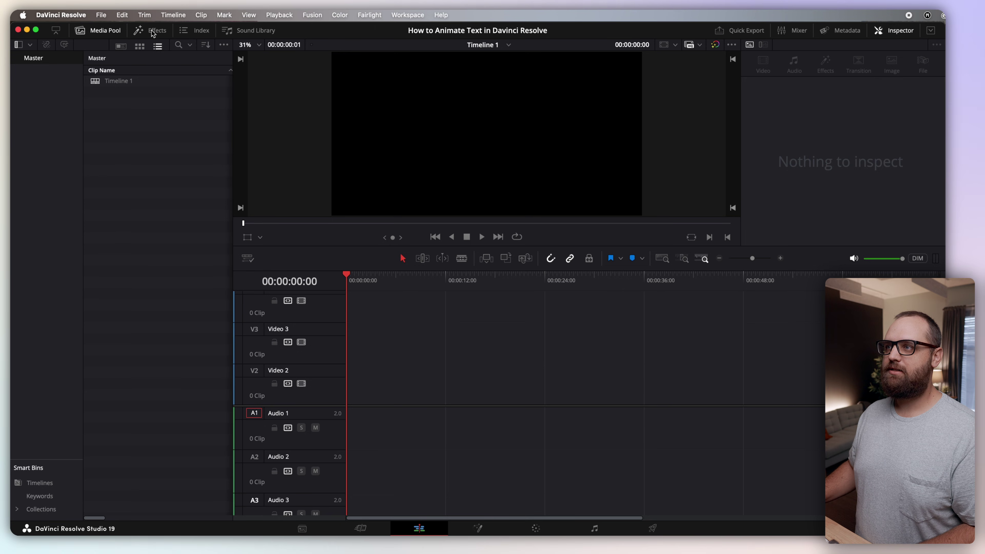
{"action": "left_click", "coordinate": [154, 31]}
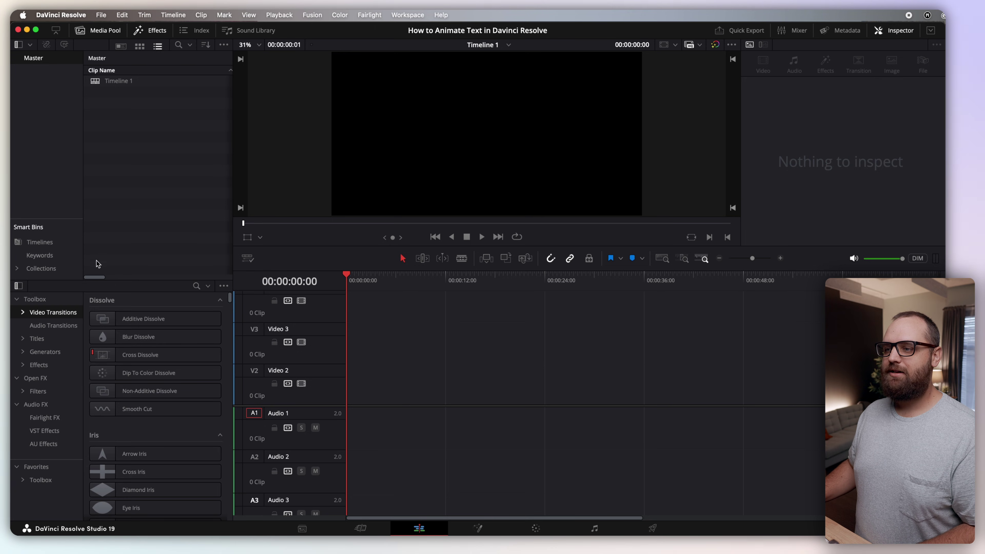
{"action": "left_click", "coordinate": [21, 338]}
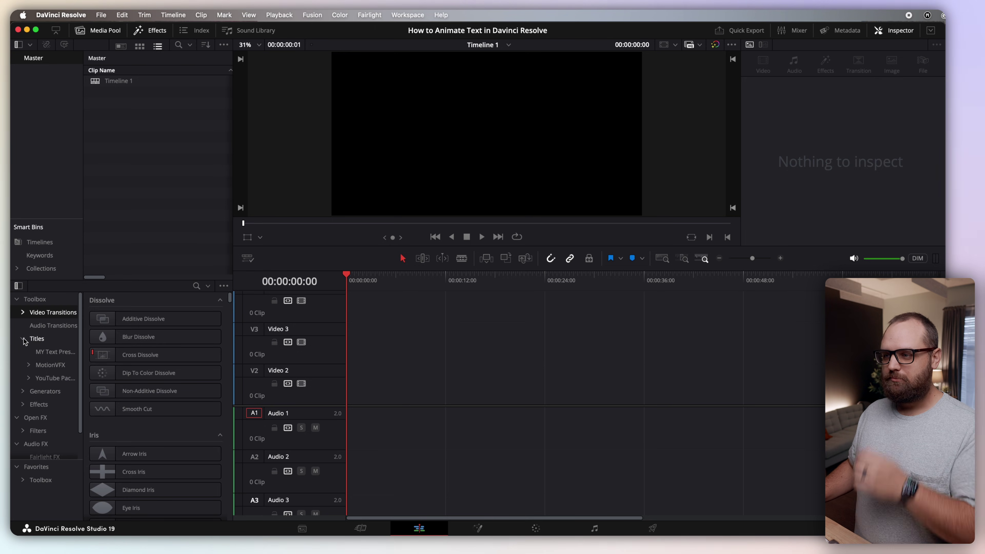
{"action": "left_click", "coordinate": [40, 339]}
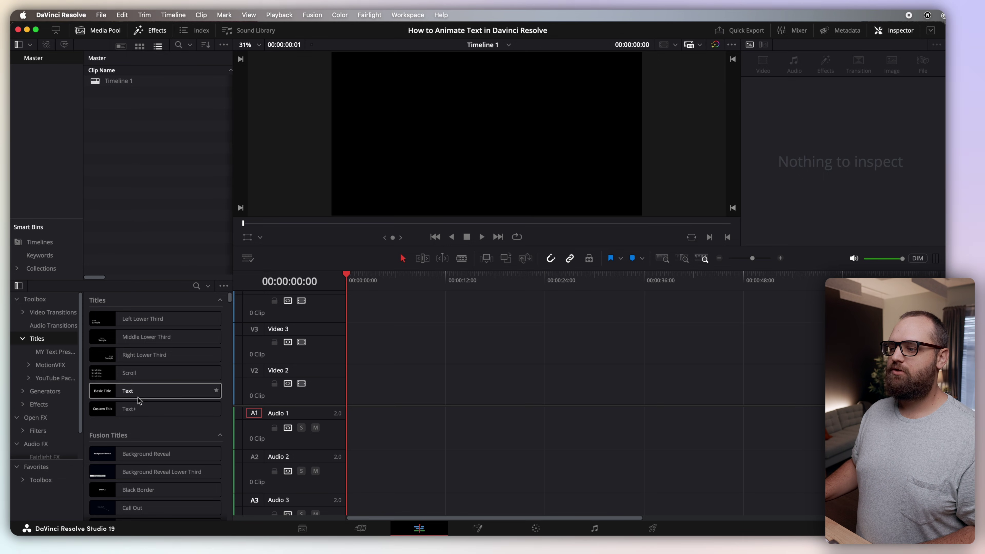
{"action": "left_click", "coordinate": [172, 411]}
{"action": "left_click_drag", "start_coordinate": [172, 411], "coordinate": [357, 391]}
{"action": "mouse_move", "coordinate": [354, 274]}
{"action": "left_mouse_down"}
{"action": "mouse_move", "coordinate": [373, 279]}
{"action": "mouse_move", "coordinate": [367, 285]}
{"action": "left_mouse_up"}
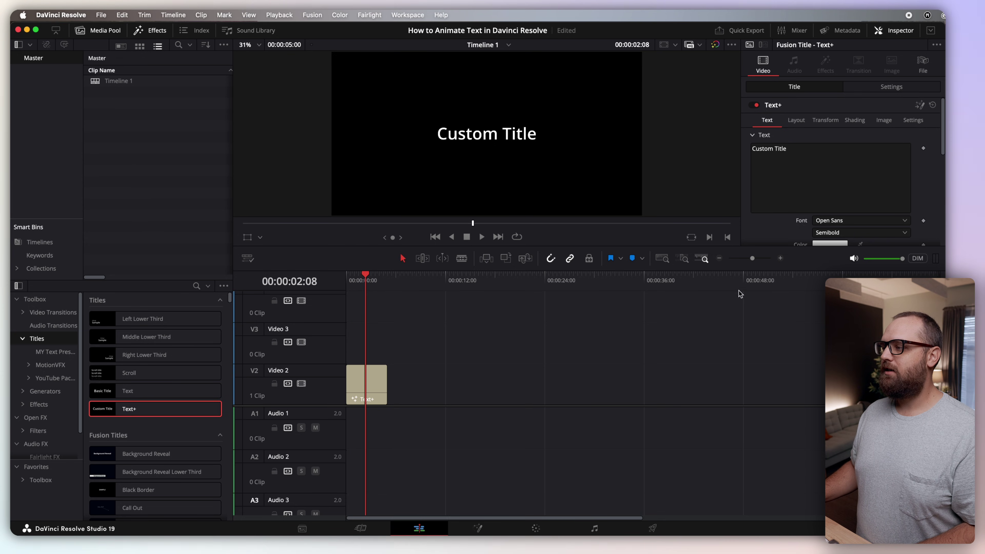
{"action": "left_click_drag", "start_coordinate": [751, 261], "coordinate": [758, 259]}
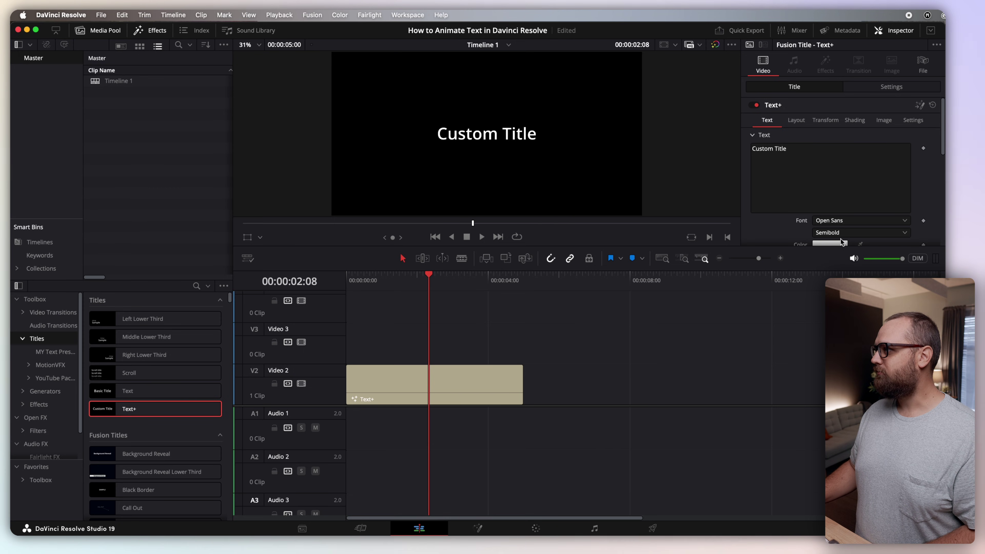
- Expand the Inspector to full height and set the title's layout type to Frame
{"action": "left_click", "coordinate": [930, 30]}
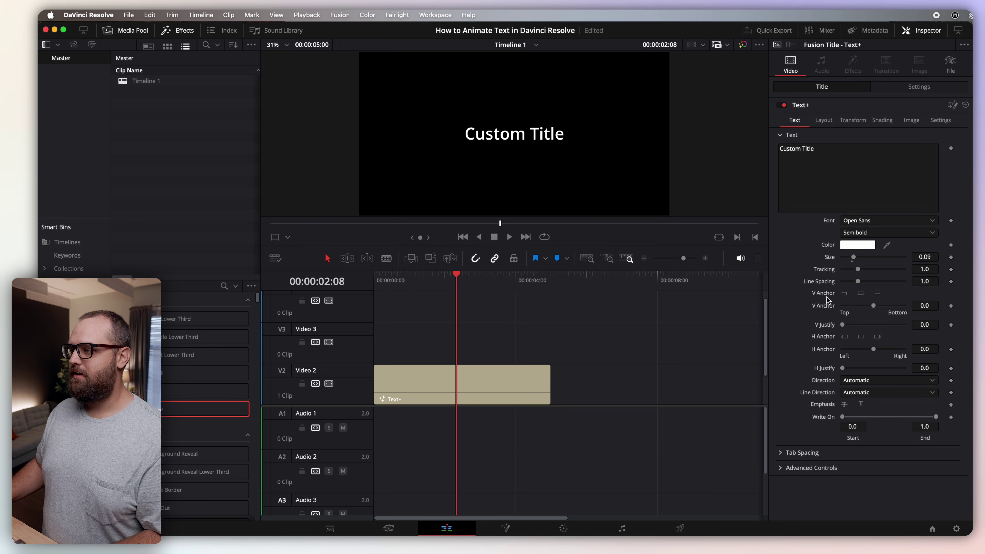
{"action": "key", "text": "Home"}
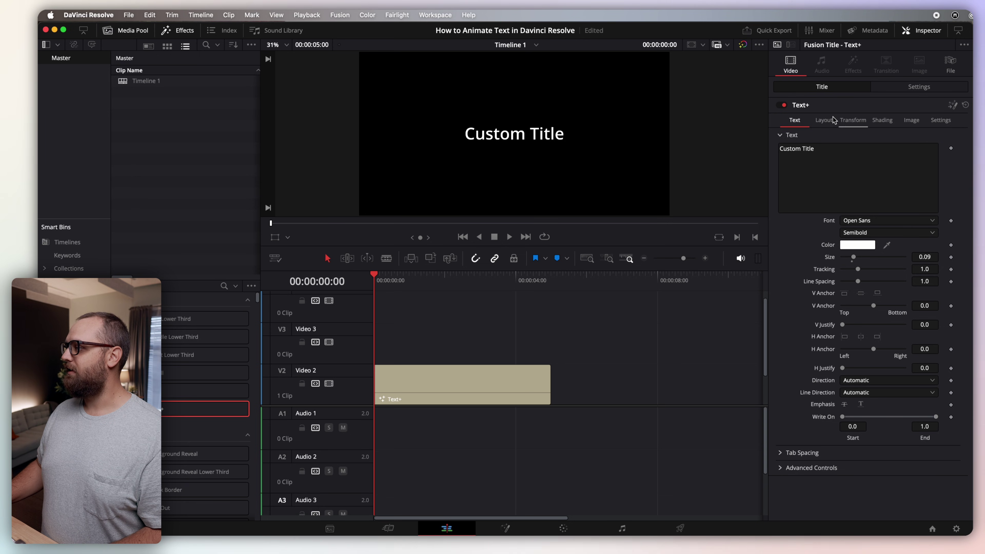
{"action": "left_click", "coordinate": [824, 120]}
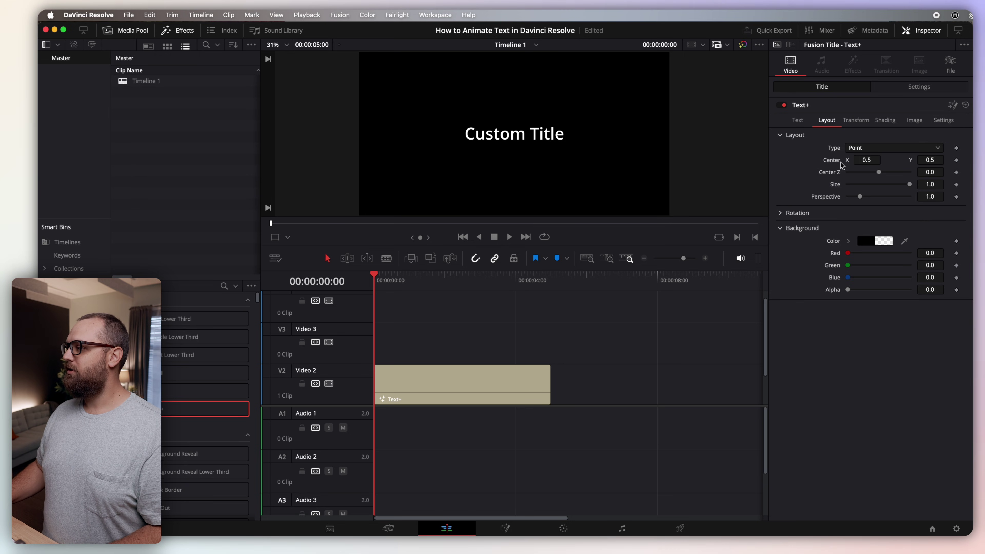
{"action": "left_click", "coordinate": [863, 149]}
{"action": "left_click", "coordinate": [861, 172]}
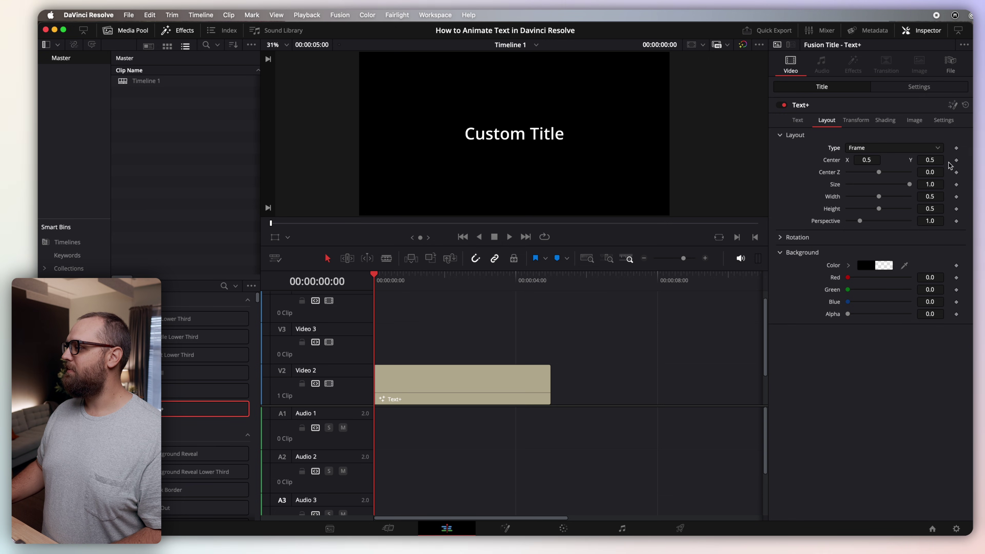
- Try animating the title's Center X from -0.185 to 0.5 over the first second, and undo the keyframes
{"action": "left_click_drag", "start_coordinate": [386, 289], "coordinate": [409, 286]}
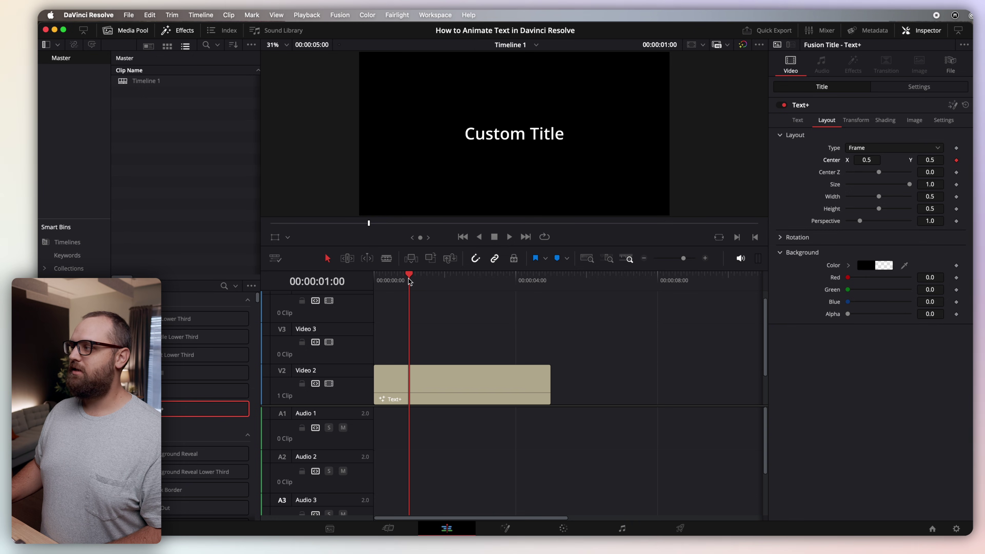
{"action": "left_click_drag", "start_coordinate": [412, 280], "coordinate": [368, 280]}
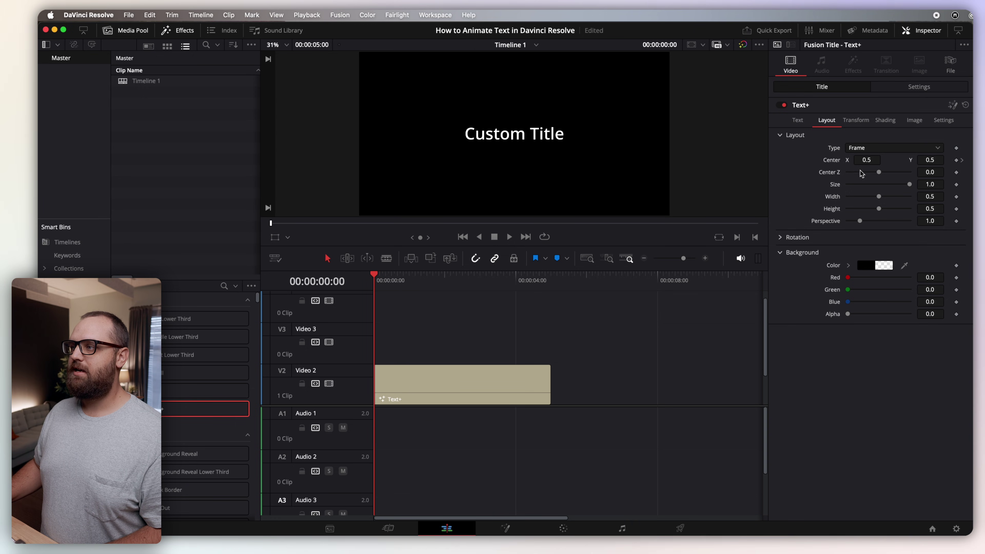
{"action": "left_click_drag", "start_coordinate": [861, 160], "coordinate": [530, 176]}
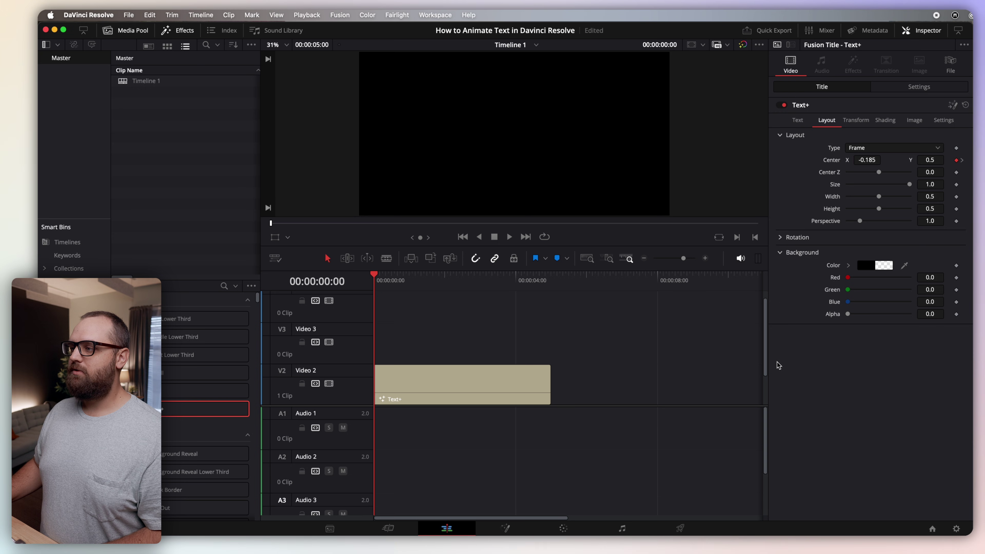
{"action": "left_click_drag", "start_coordinate": [384, 281], "coordinate": [358, 286]}
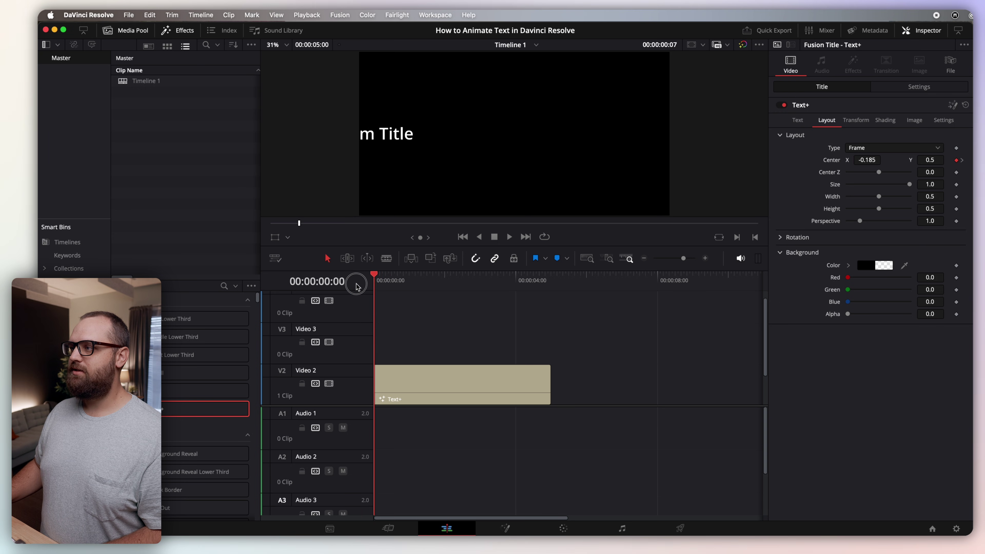
{"action": "key", "text": "space"}
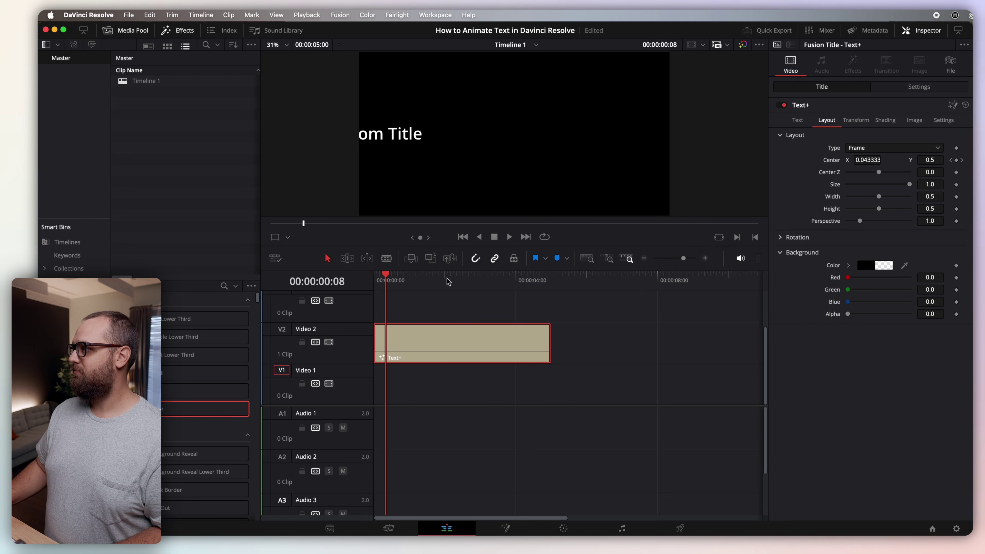
{"action": "key", "text": "super+z"}
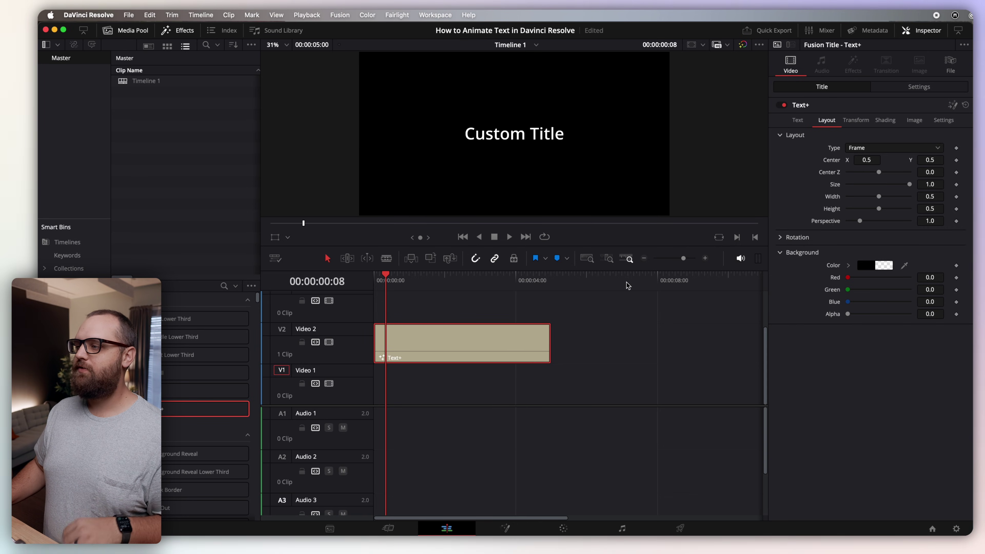
- Save the project and open the Text+ title on the Fusion page with a single viewer
{"action": "key", "text": "super+s"}
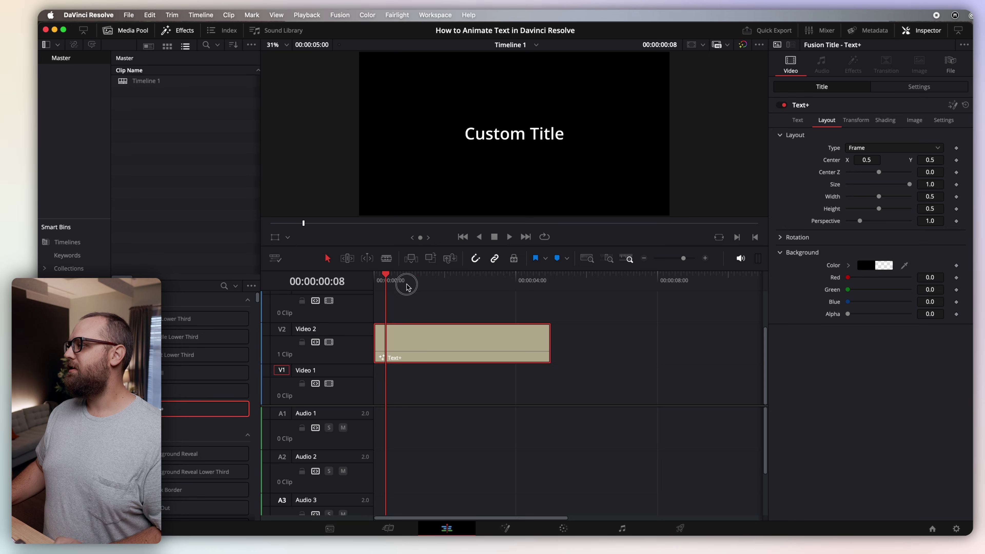
{"action": "left_click_drag", "start_coordinate": [405, 287], "coordinate": [336, 293]}
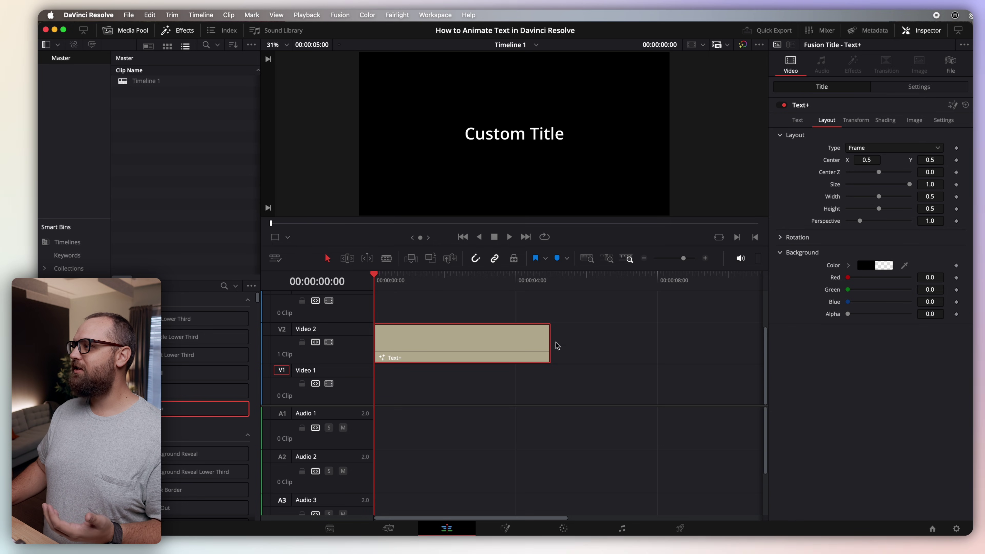
{"action": "left_click", "coordinate": [797, 120]}
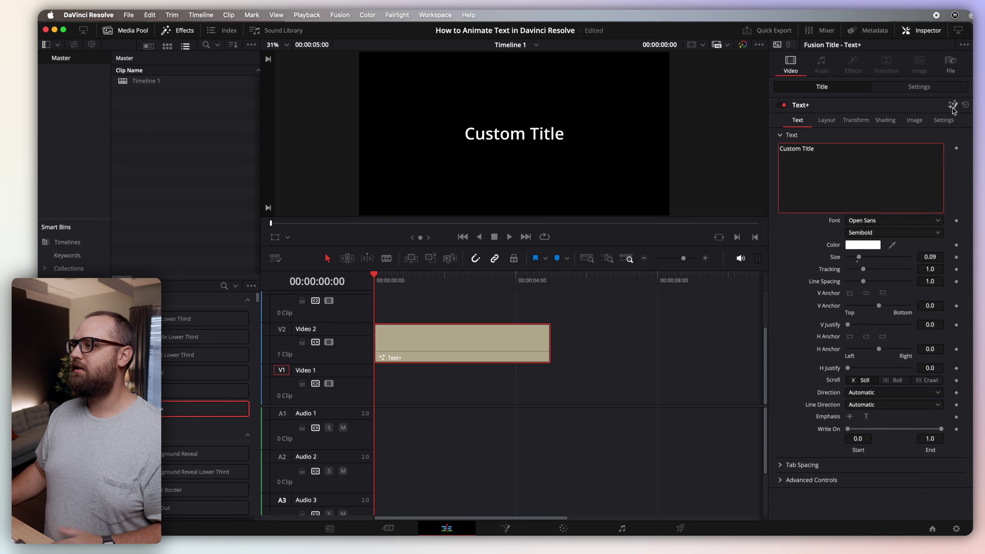
{"action": "left_click", "coordinate": [952, 109]}
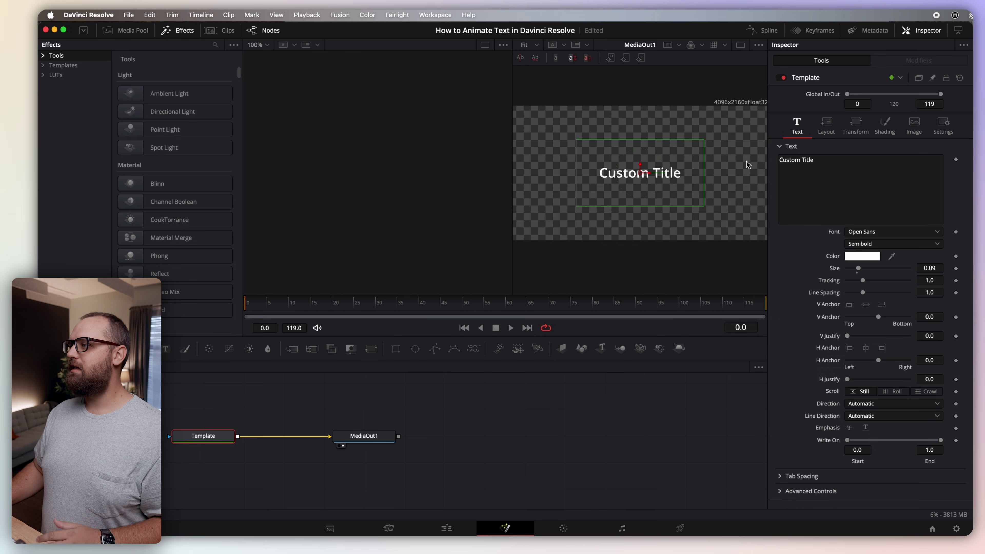
{"action": "left_click", "coordinate": [740, 45]}
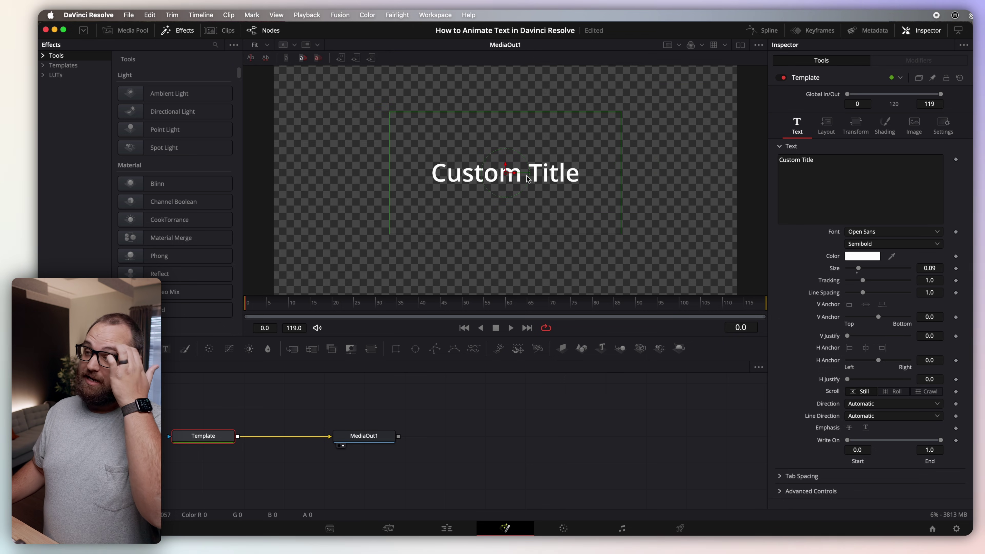
- Add a keyframe for the title's layout Center at frame 24
{"action": "left_click_drag", "start_coordinate": [268, 306], "coordinate": [247, 304]}
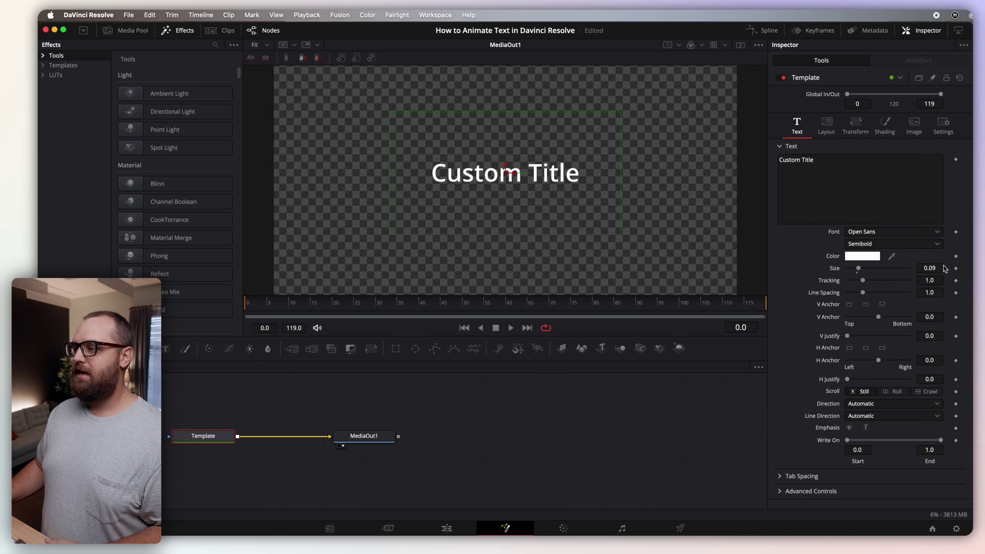
{"action": "left_click", "coordinate": [340, 308]}
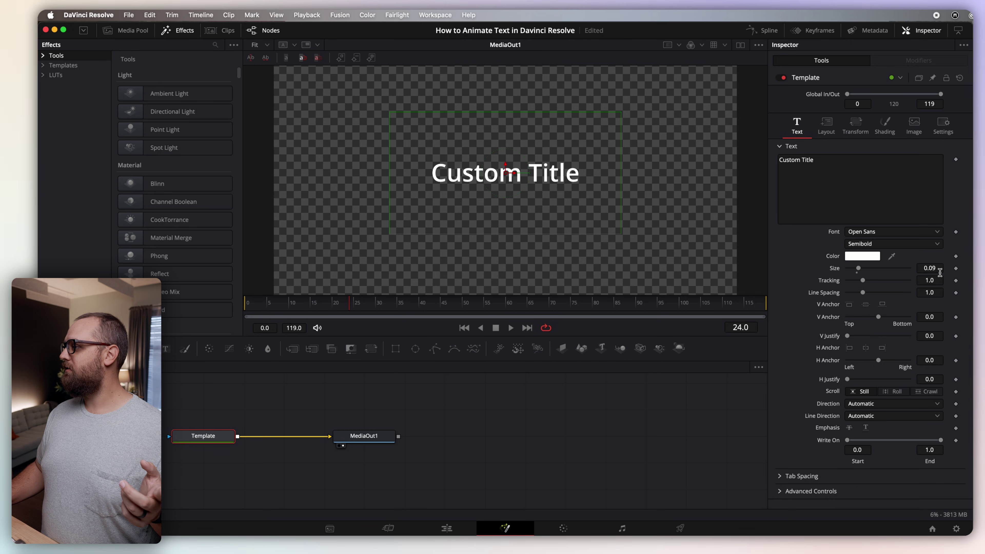
{"action": "left_click", "coordinate": [827, 126]}
{"action": "left_click", "coordinate": [858, 133]}
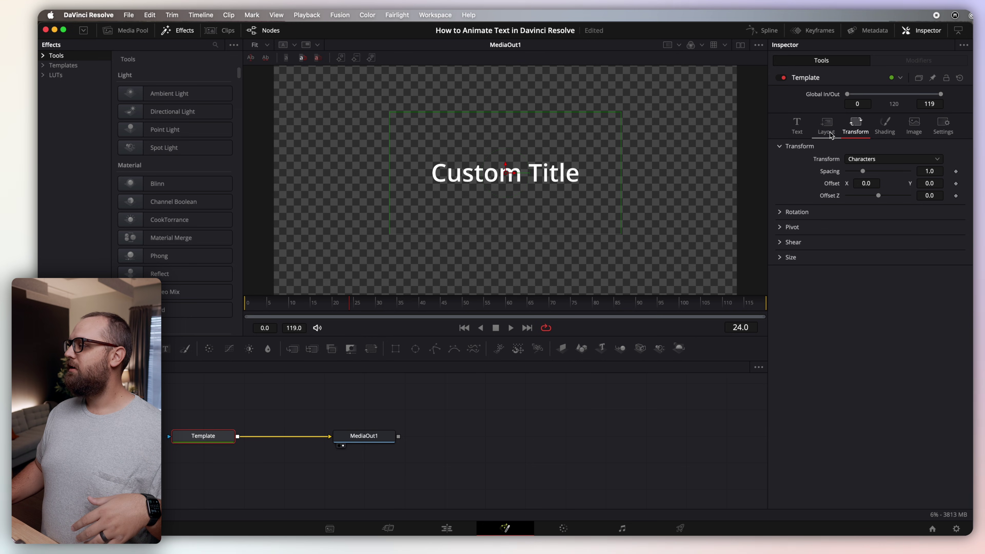
{"action": "left_click", "coordinate": [827, 128]}
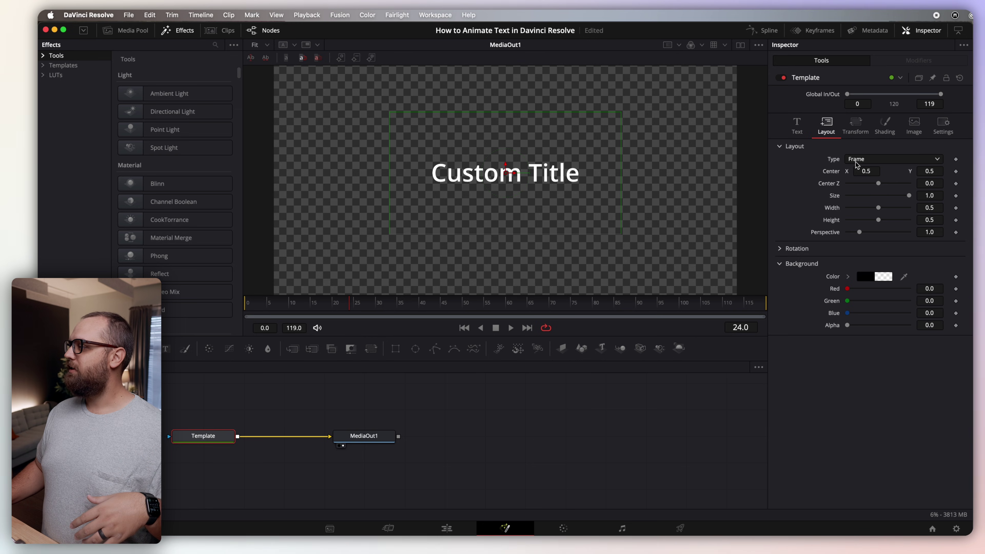
{"action": "left_click", "coordinate": [956, 172]}
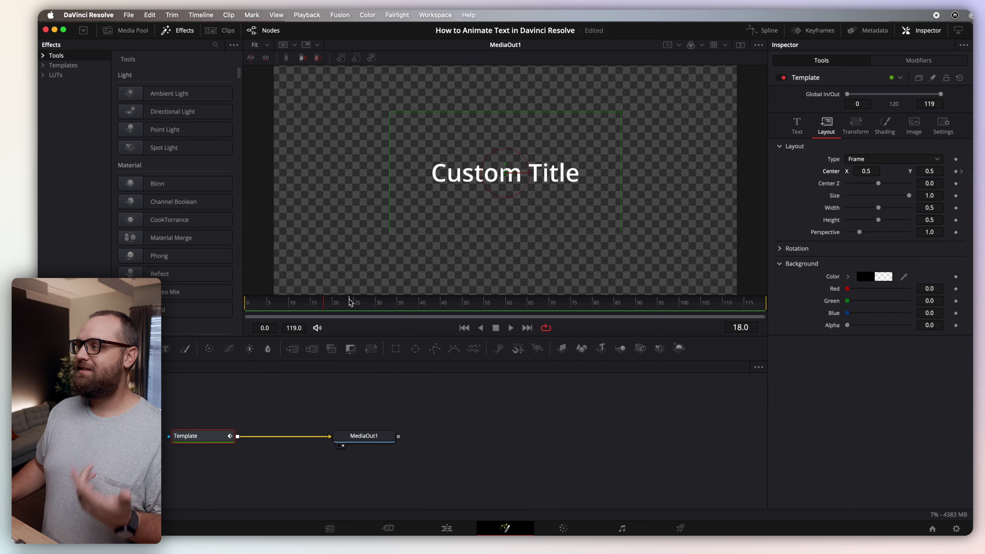
- Set the layout's Center X to -0.212 at frame 0 and play back the slide-in animation
{"action": "left_click", "coordinate": [247, 303]}
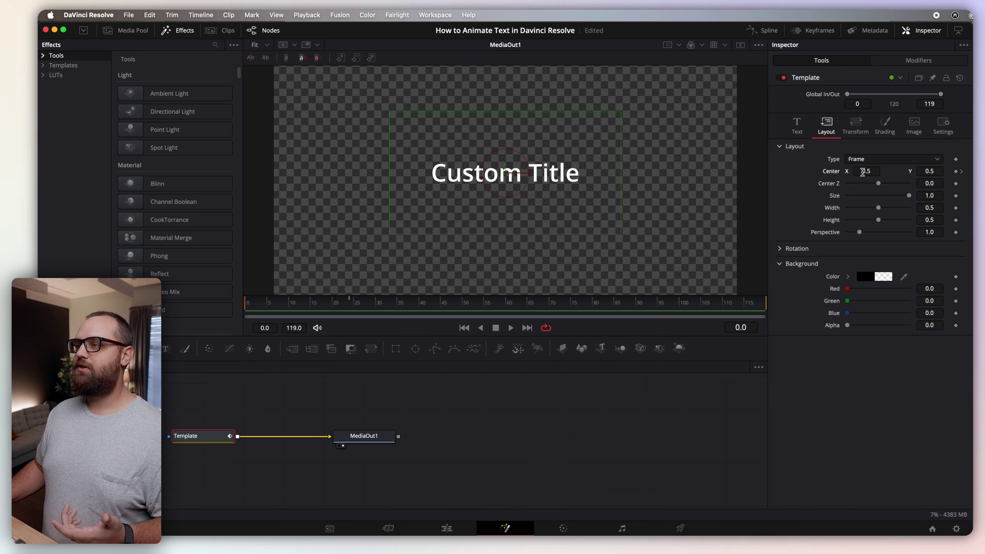
{"action": "mouse_move", "coordinate": [866, 171]}
{"action": "left_mouse_down"}
{"action": "mouse_move", "coordinate": [791, 171]}
{"action": "mouse_move", "coordinate": [539, 271]}
{"action": "mouse_move", "coordinate": [406, 369]}
{"action": "left_mouse_up"}
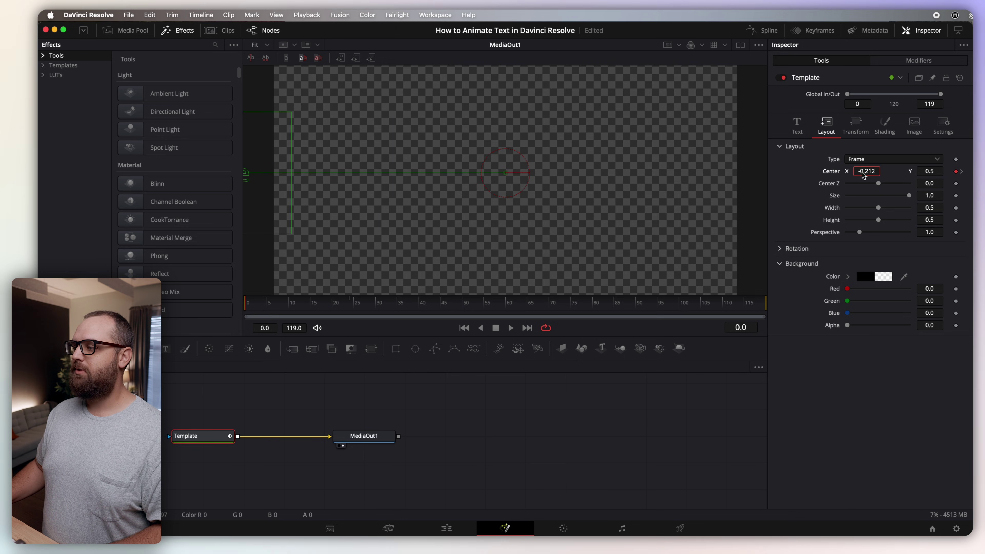
{"action": "left_click", "coordinate": [510, 328]}
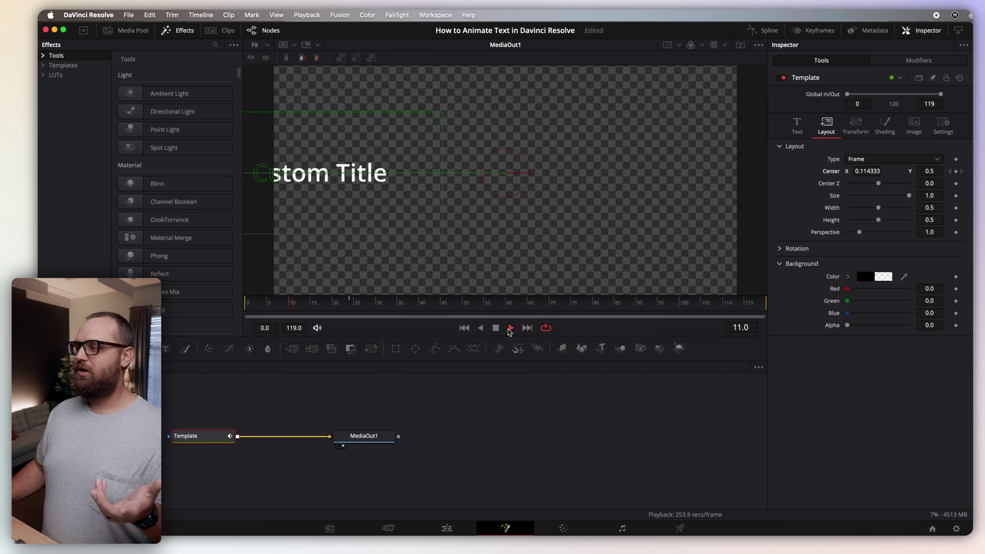
{"action": "left_click", "coordinate": [496, 328]}
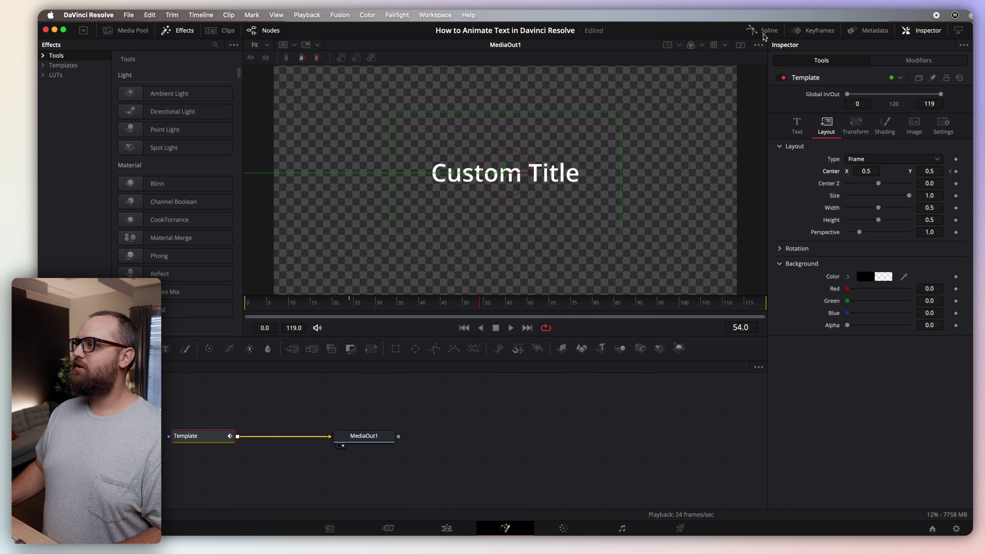
- Show the title's layout Center Displacement curve in the Spline editor, fitted to the view
{"action": "left_click", "coordinate": [809, 34]}
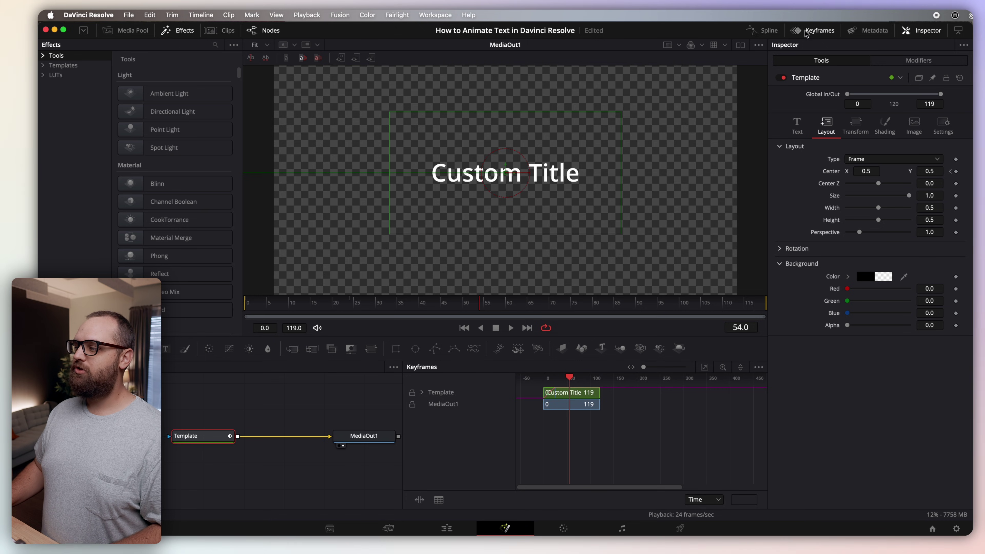
{"action": "left_click", "coordinate": [812, 30]}
{"action": "left_click", "coordinate": [762, 31]}
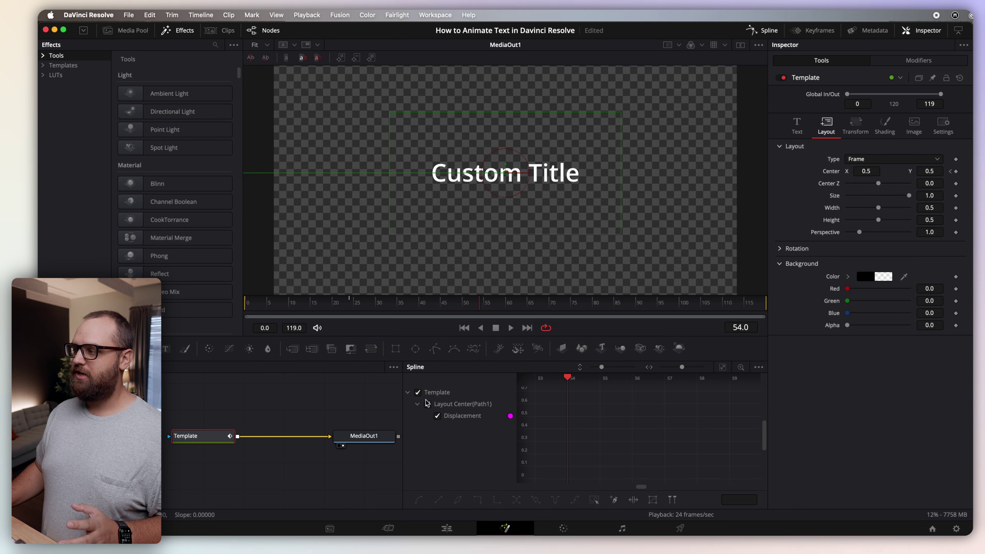
{"action": "left_click", "coordinate": [722, 368]}
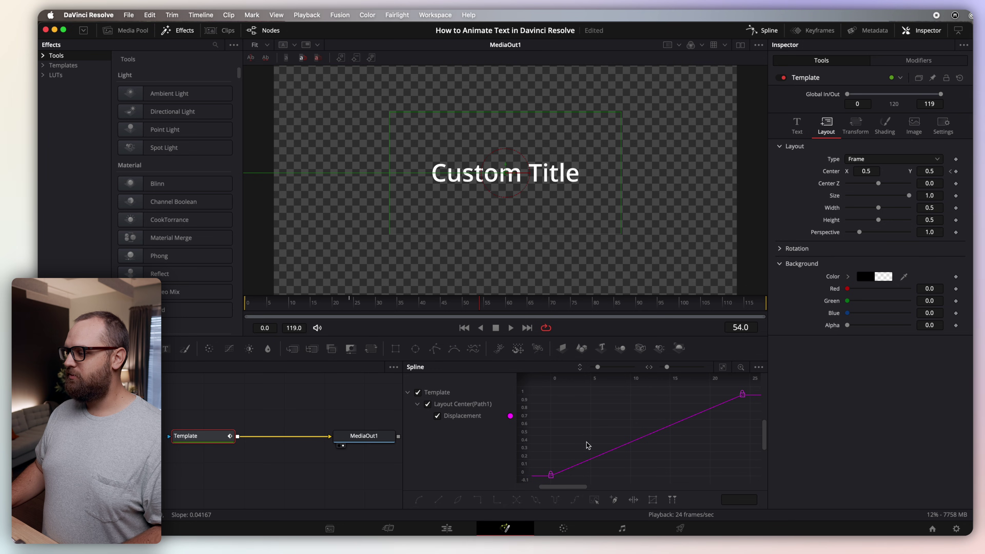
- Apply In-out Cubic easing to both keyframes of the Displacement curve and play back the slide-in from the first frame
{"action": "left_click", "coordinate": [556, 451]}
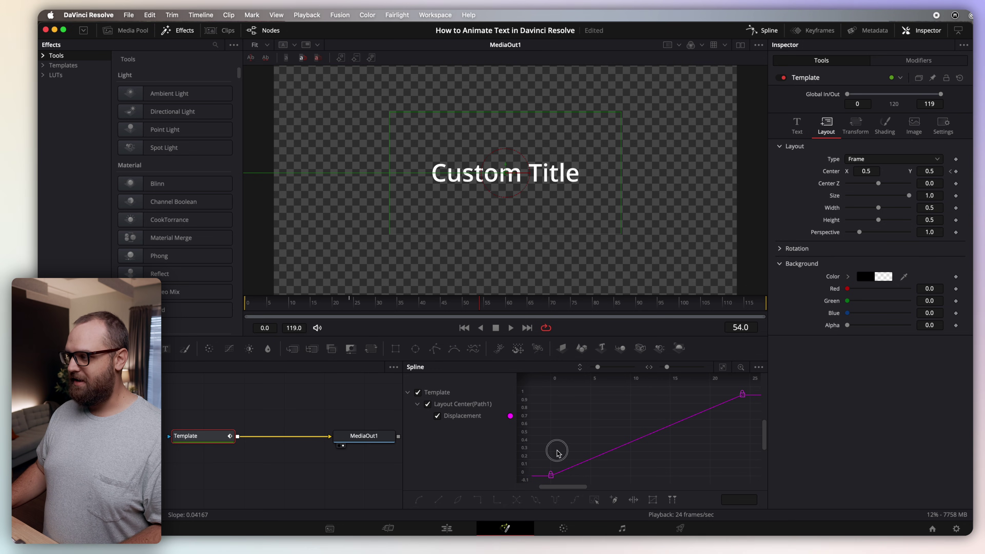
{"action": "key", "text": "ctrl+a"}
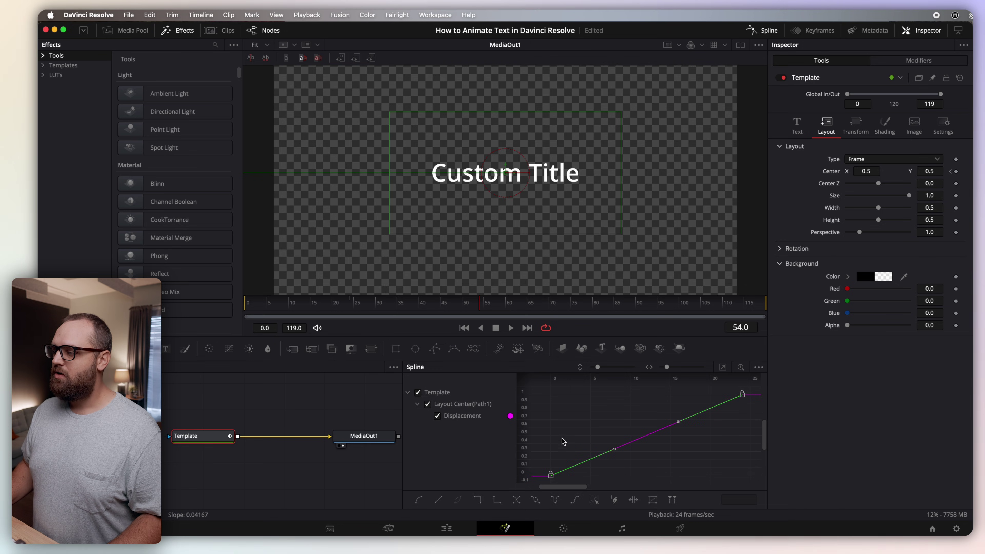
{"action": "left_click", "coordinate": [603, 420]}
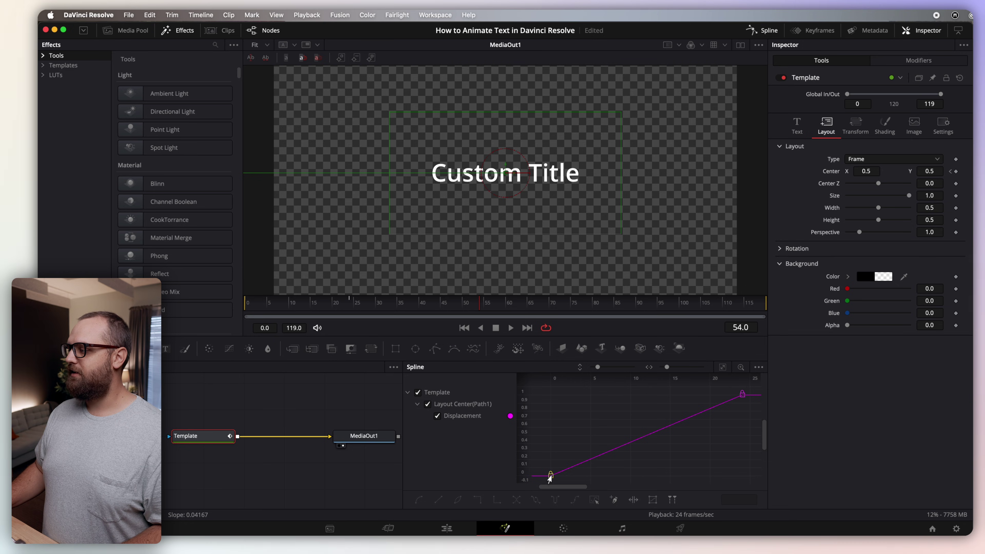
{"action": "left_click", "coordinate": [718, 422]}
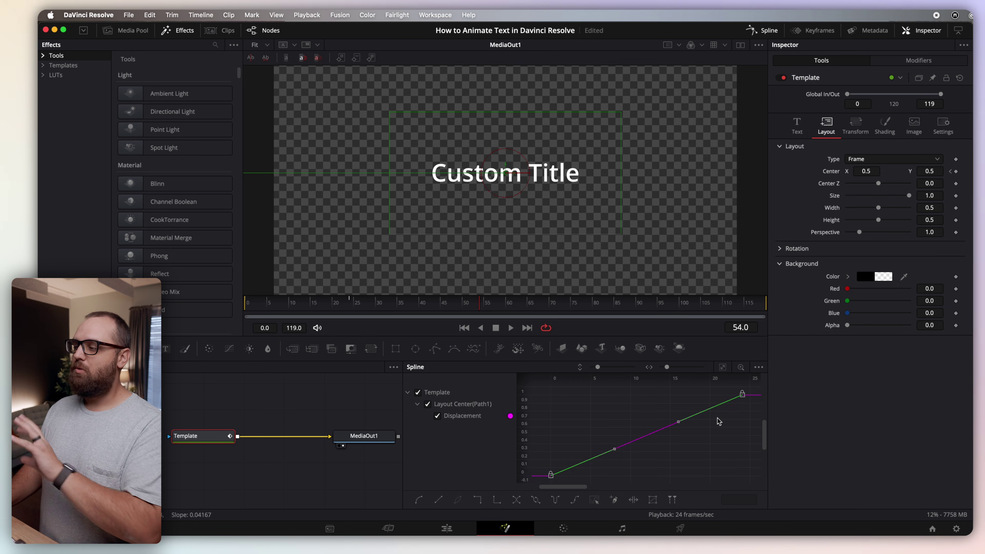
{"action": "right_click", "coordinate": [611, 417]}
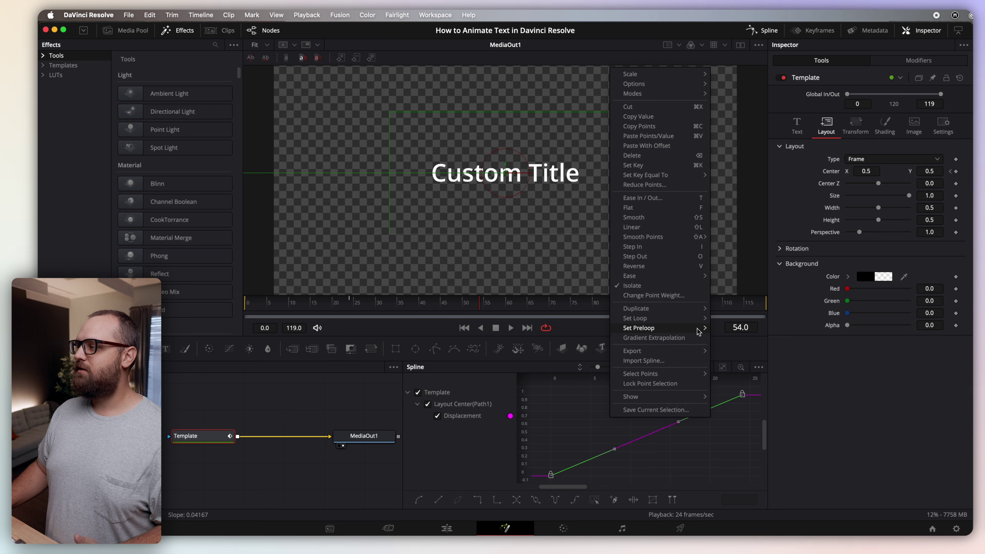
{"action": "mouse_move", "coordinate": [684, 276]}
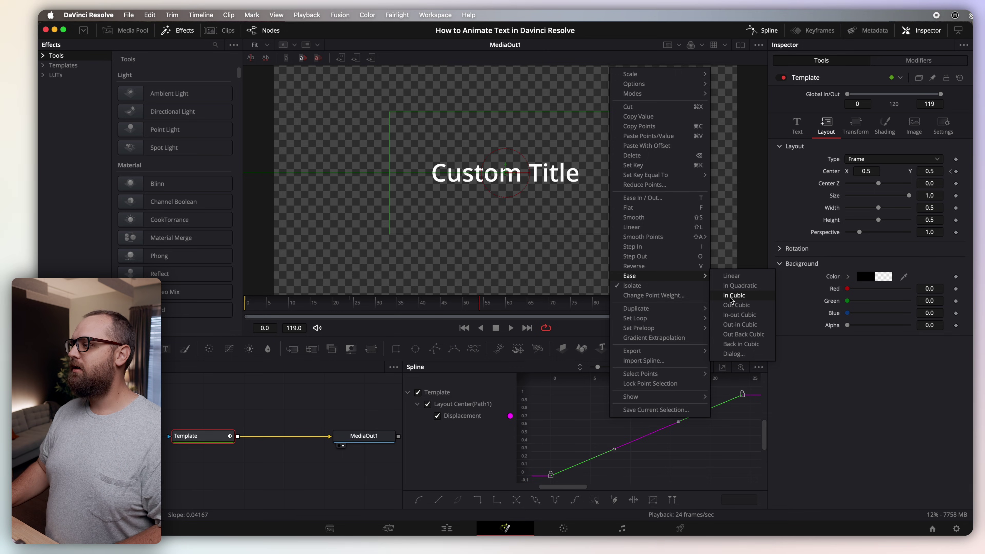
{"action": "left_click", "coordinate": [736, 317]}
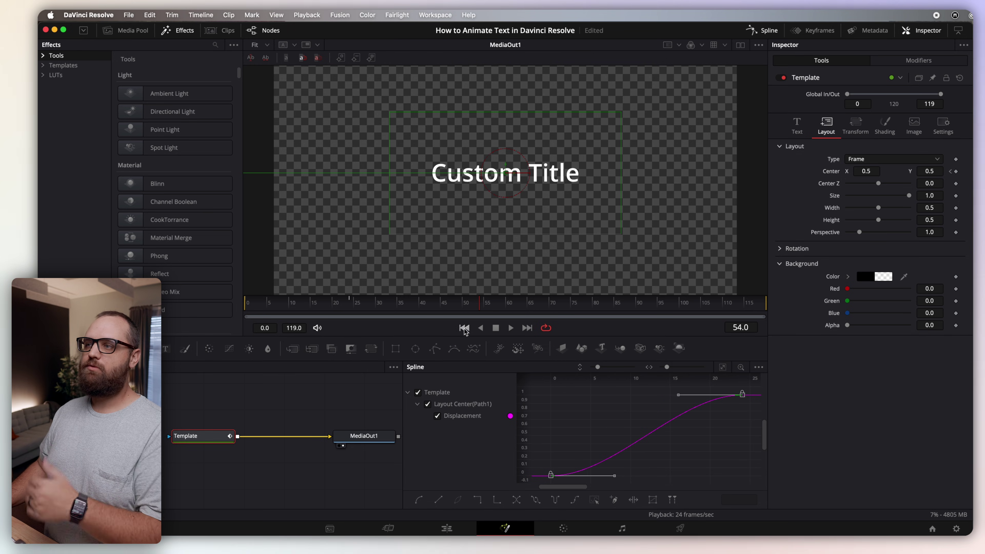
{"action": "left_click", "coordinate": [464, 327]}
{"action": "left_click", "coordinate": [511, 328]}
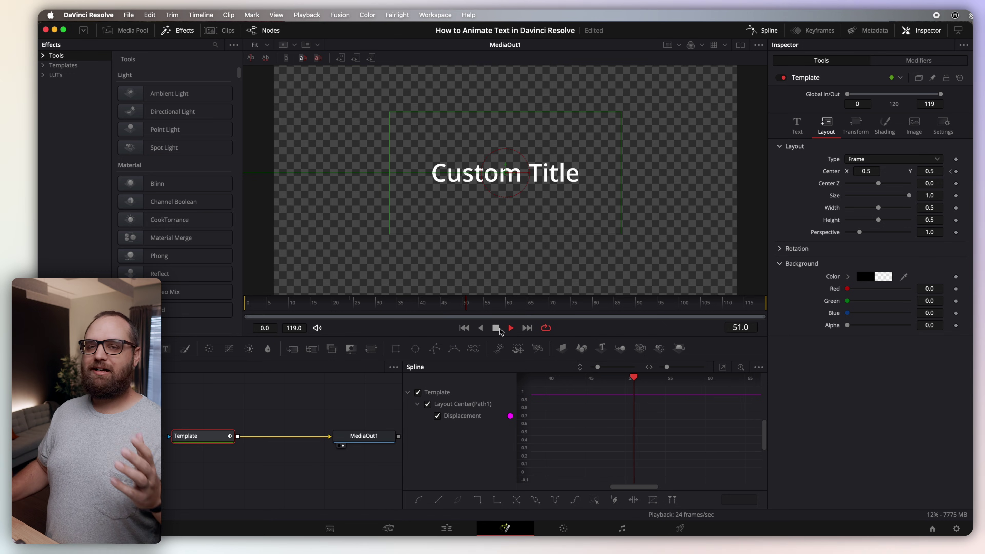
{"action": "left_click", "coordinate": [464, 328]}
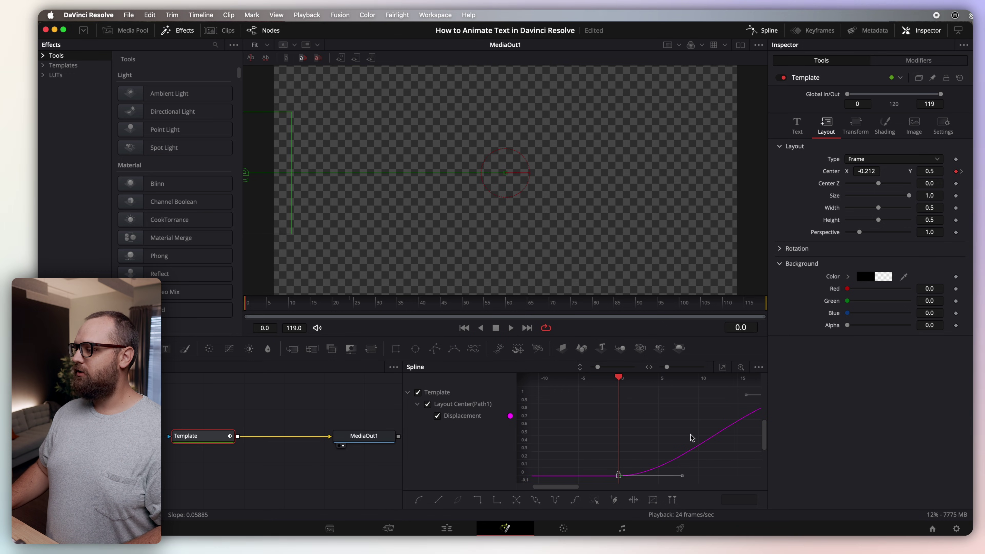
- Change the easing of the Displacement curve to Out Cubic, play back the animation and return to frame 0
{"action": "left_click", "coordinate": [723, 368]}
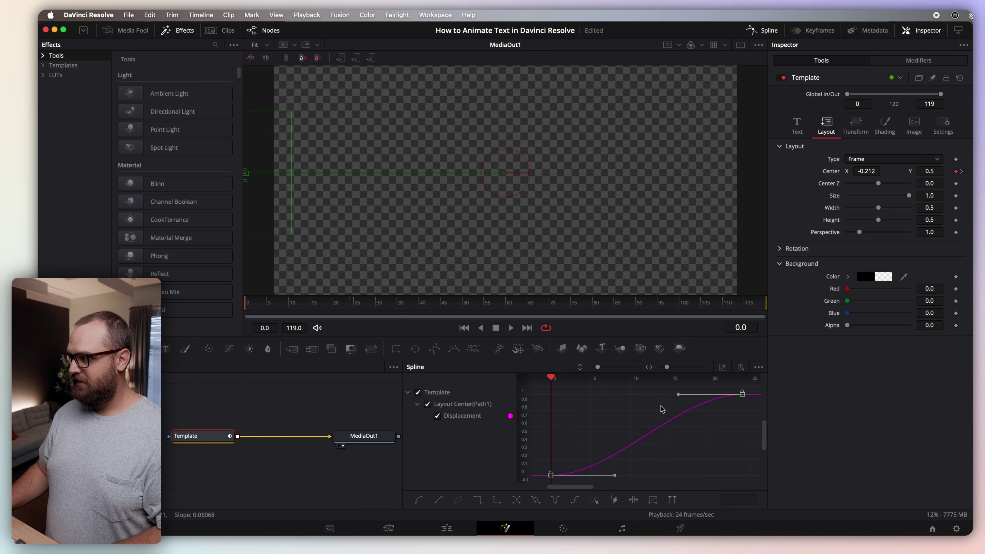
{"action": "left_click", "coordinate": [646, 410]}
{"action": "right_click", "coordinate": [654, 418]}
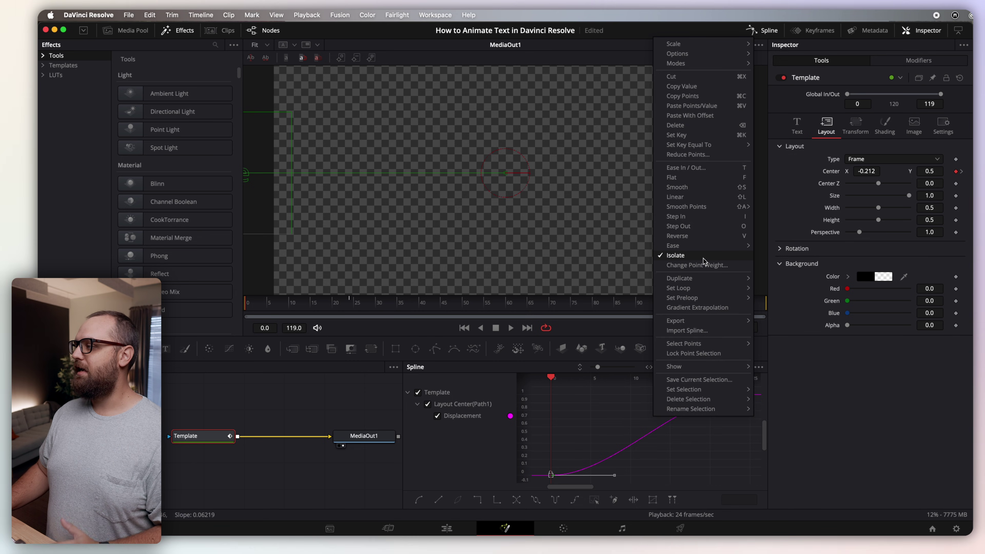
{"action": "mouse_move", "coordinate": [702, 245]}
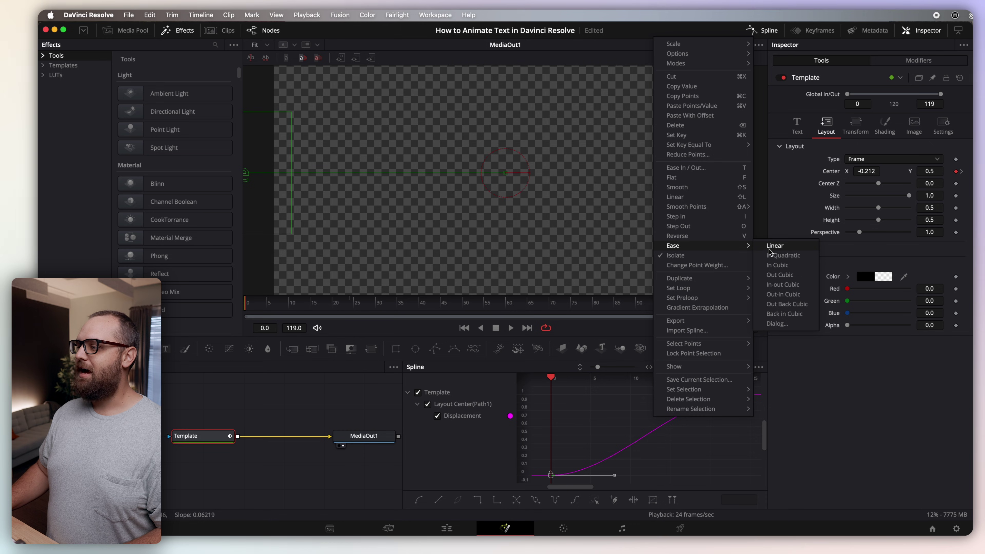
{"action": "left_click", "coordinate": [779, 275]}
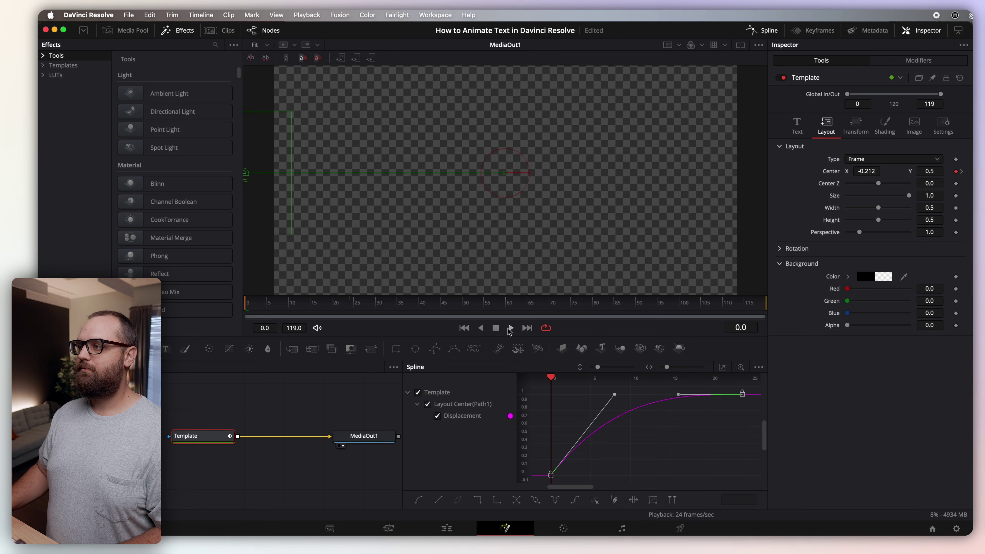
{"action": "left_click", "coordinate": [509, 329]}
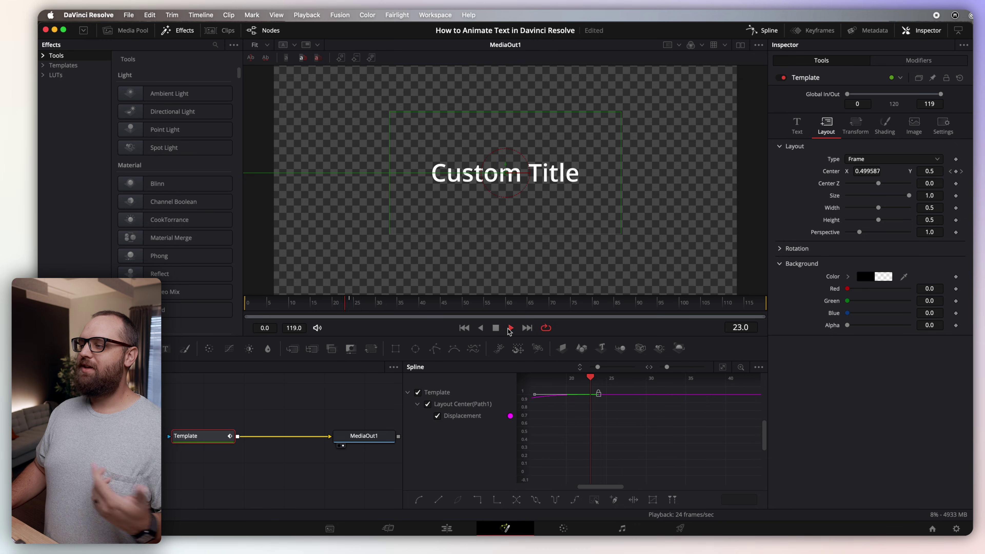
{"action": "left_click", "coordinate": [496, 328]}
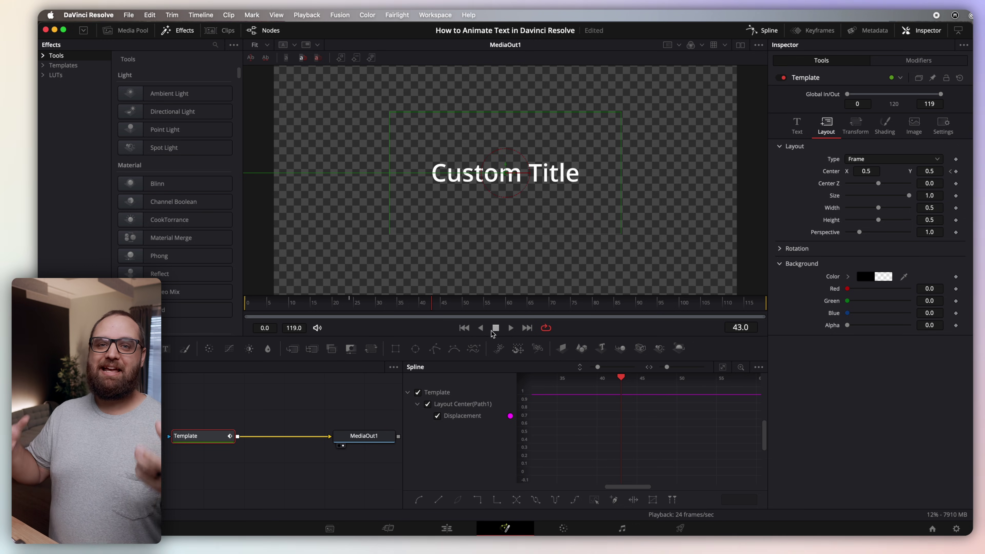
{"action": "left_click", "coordinate": [465, 328]}
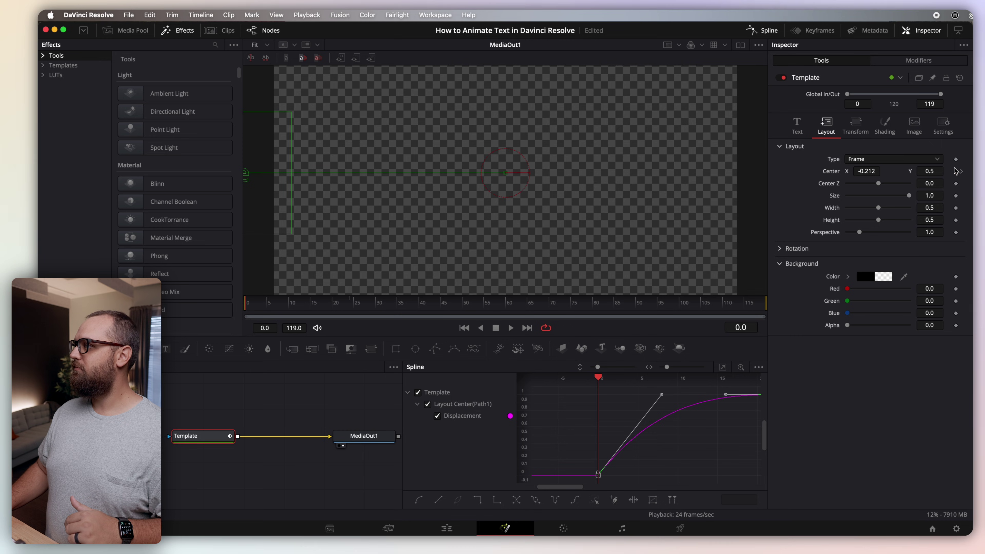
- Close the Spline editor and remove the keyframe animation from the title's layout Center
{"action": "left_click", "coordinate": [762, 33]}
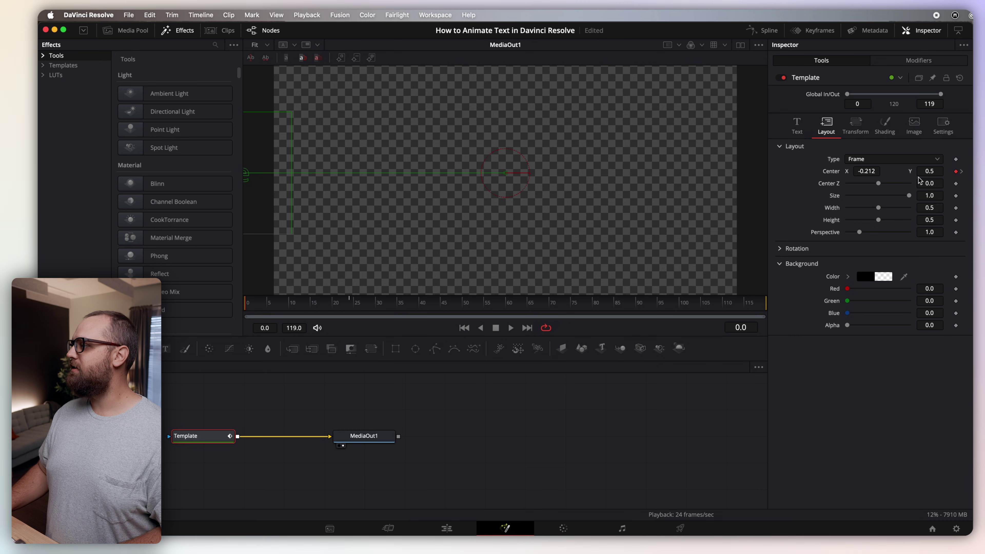
{"action": "left_click", "coordinate": [959, 172]}
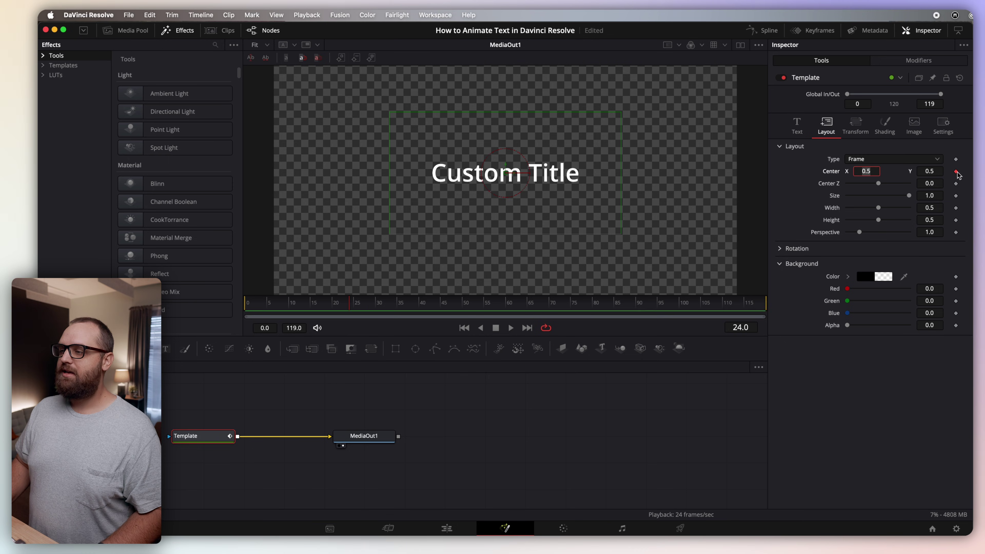
{"action": "left_click", "coordinate": [955, 171]}
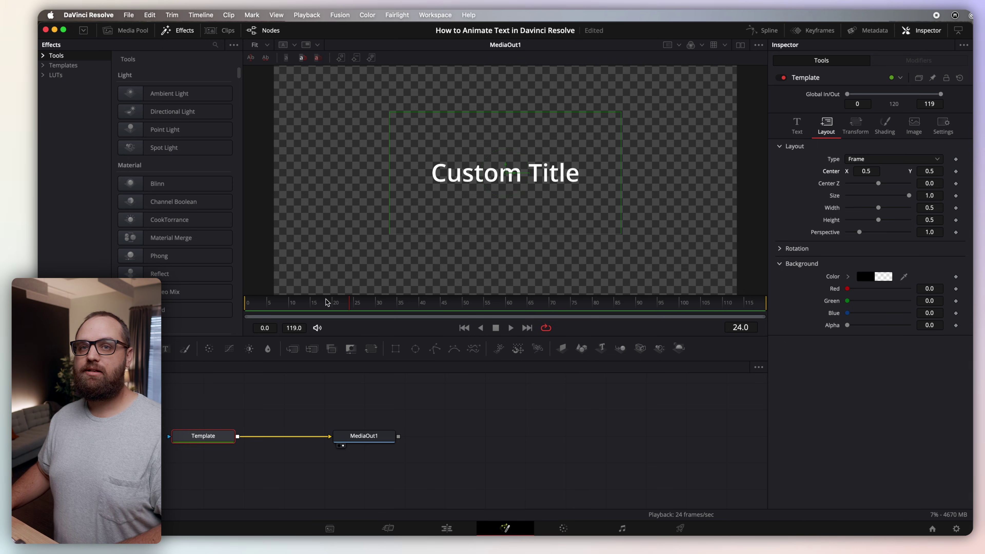
- Add a Follower modifier to the title's text with the playhead at frame 0
{"action": "left_click_drag", "start_coordinate": [326, 303], "coordinate": [248, 287]}
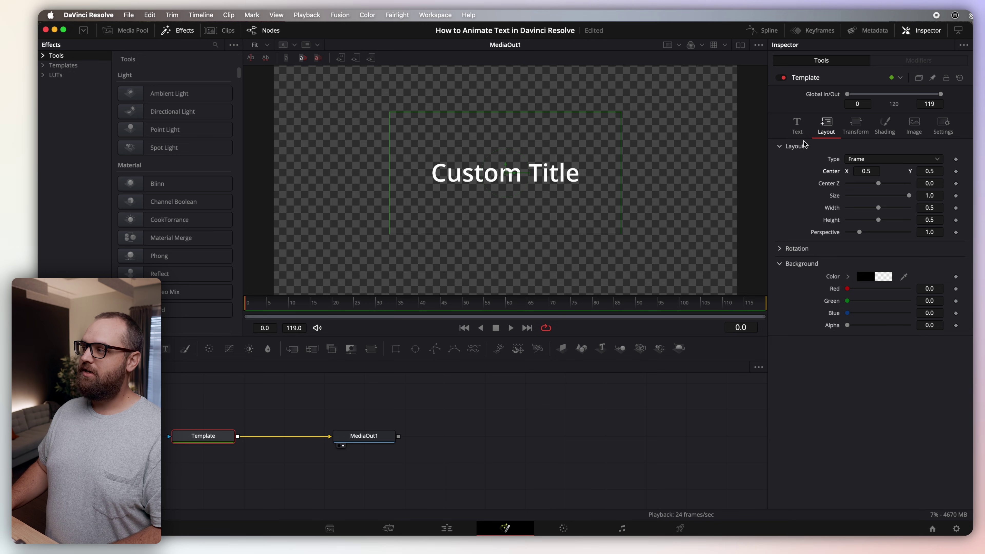
{"action": "left_click", "coordinate": [796, 125]}
{"action": "right_click", "coordinate": [831, 190]}
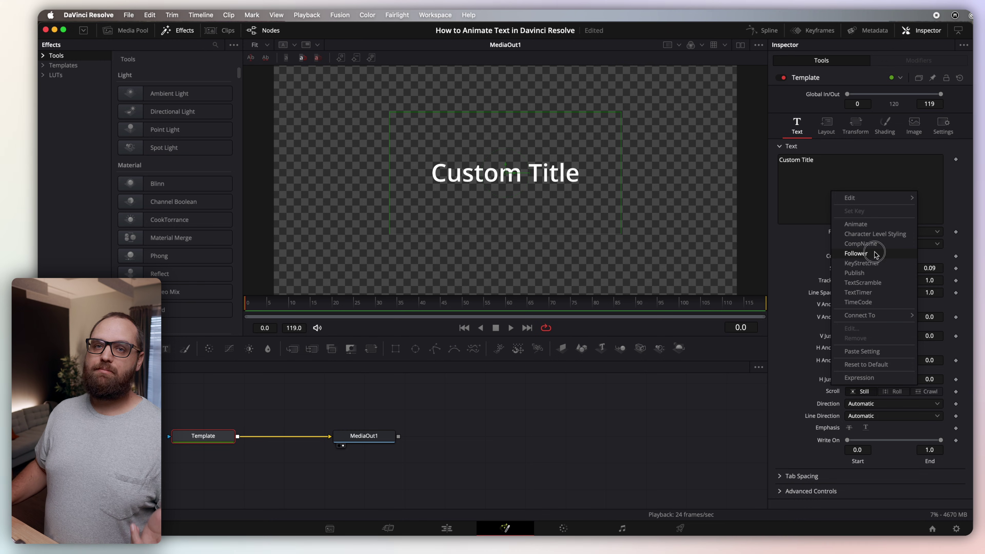
{"action": "left_click", "coordinate": [856, 253]}
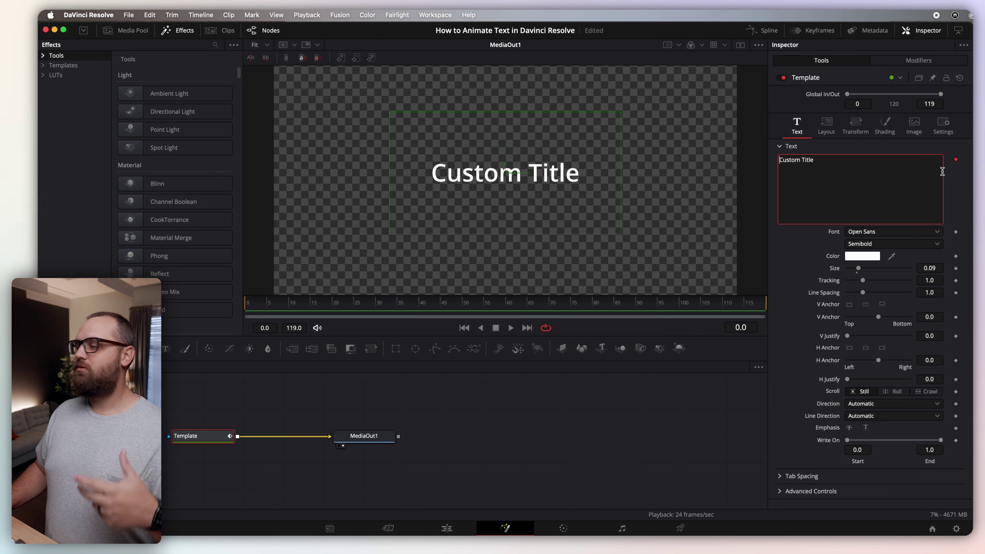
- Set the Follower modifier's timing Order to Left to Right
{"action": "left_click", "coordinate": [914, 61]}
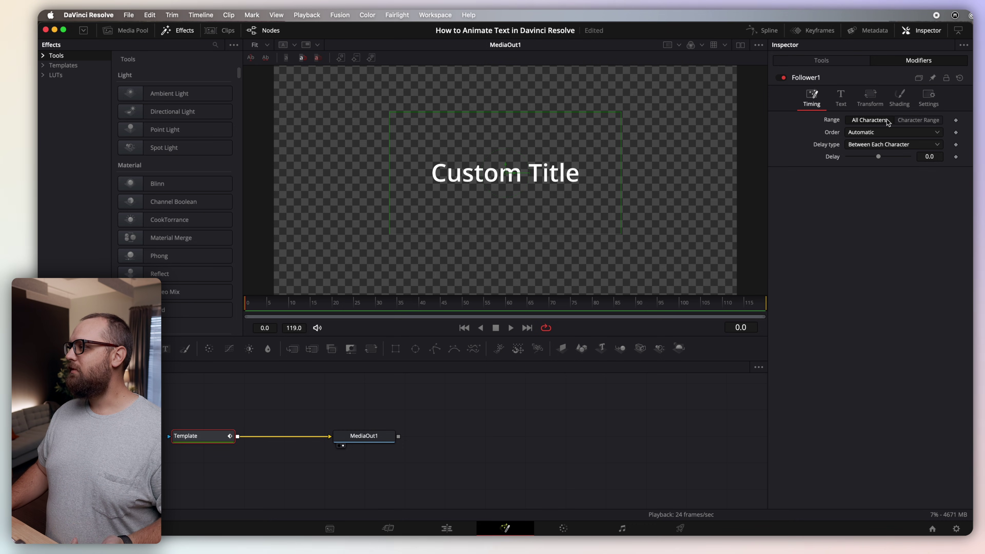
{"action": "left_click", "coordinate": [892, 133]}
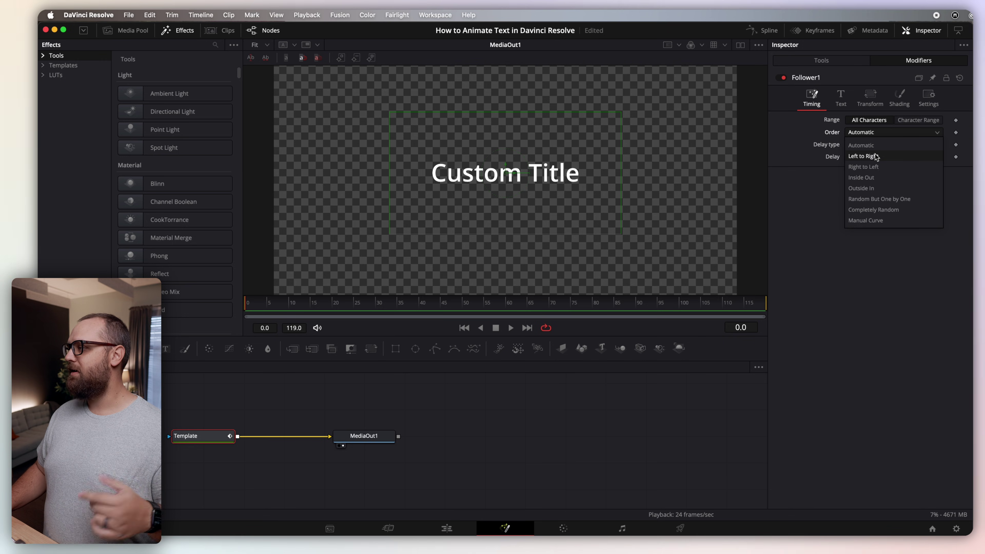
{"action": "left_click", "coordinate": [869, 159]}
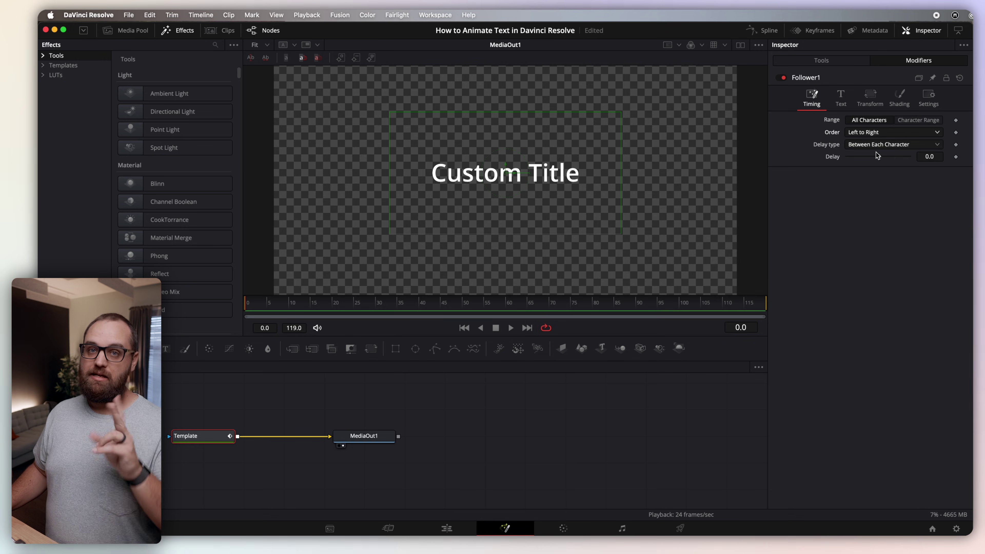
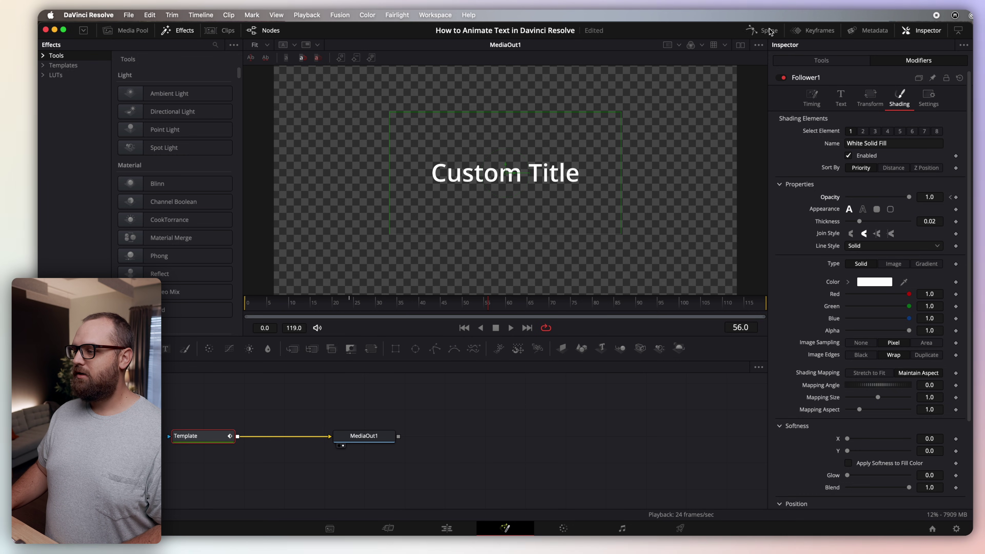
- Apply Out Cubic easing to the Follower's Opacity 1 curve in the Spline editor and play back the animation from the start
{"action": "key", "text": "shift+F8"}
{"action": "left_click", "coordinate": [438, 416]}
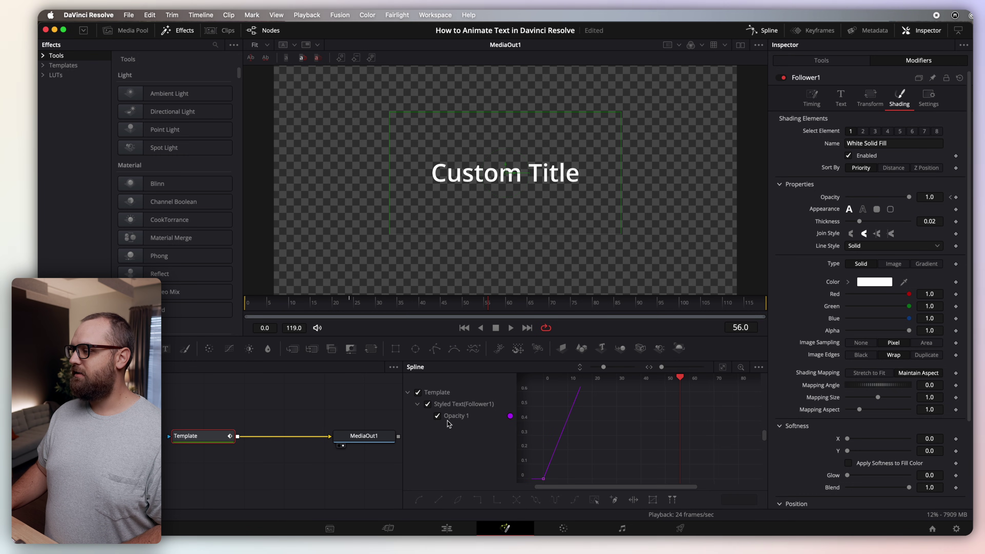
{"action": "left_click", "coordinate": [723, 368]}
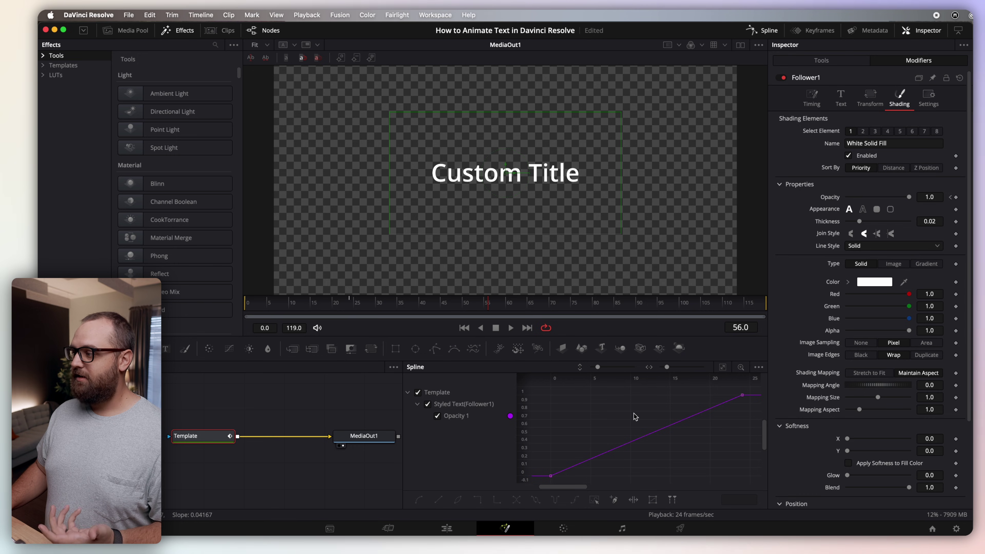
{"action": "right_click", "coordinate": [678, 420]}
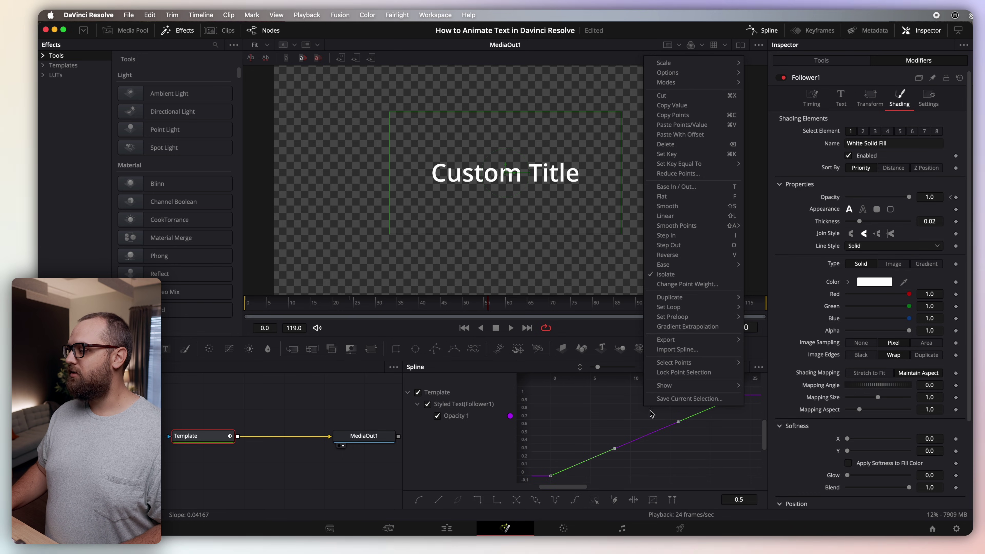
{"action": "mouse_move", "coordinate": [698, 267]}
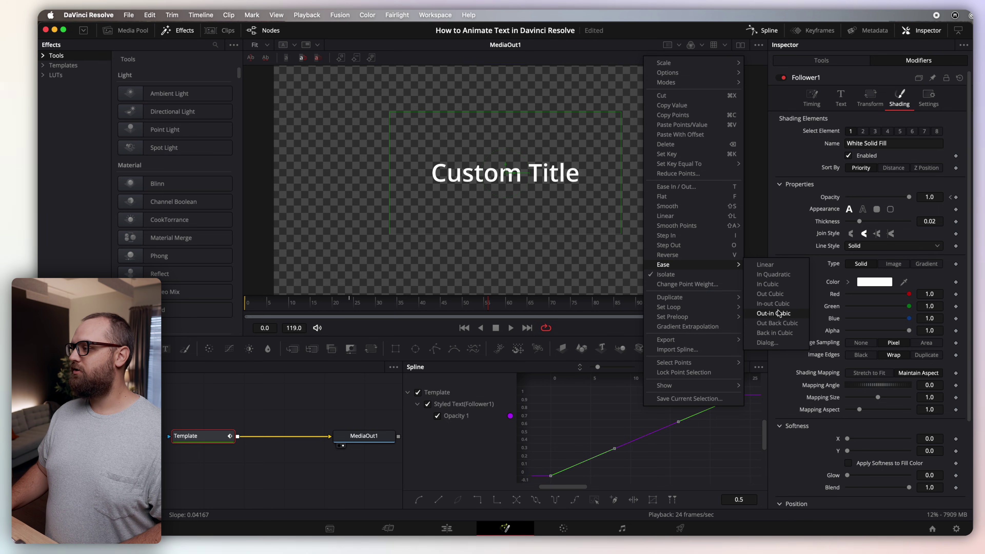
{"action": "left_click", "coordinate": [770, 293]}
{"action": "left_click", "coordinate": [462, 329]}
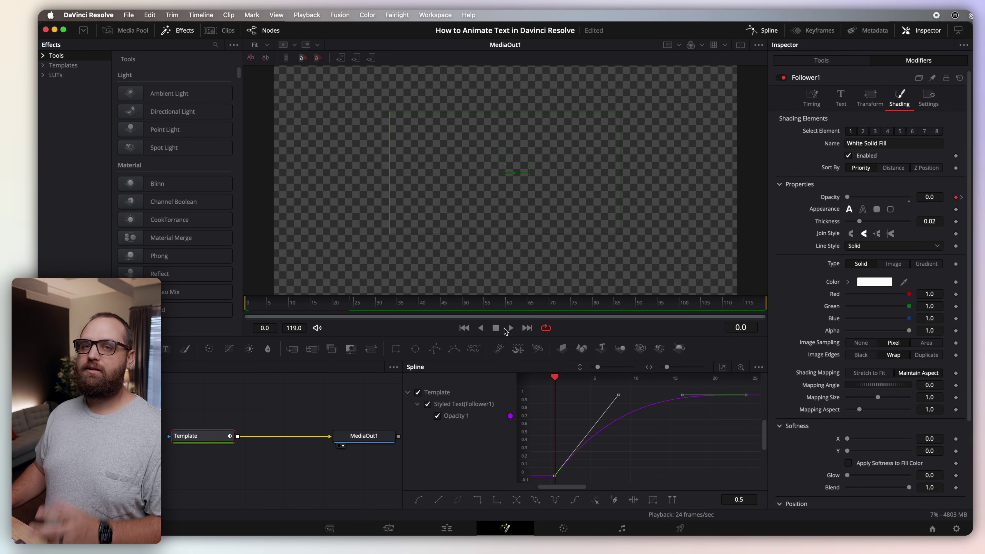
{"action": "left_click", "coordinate": [510, 328]}
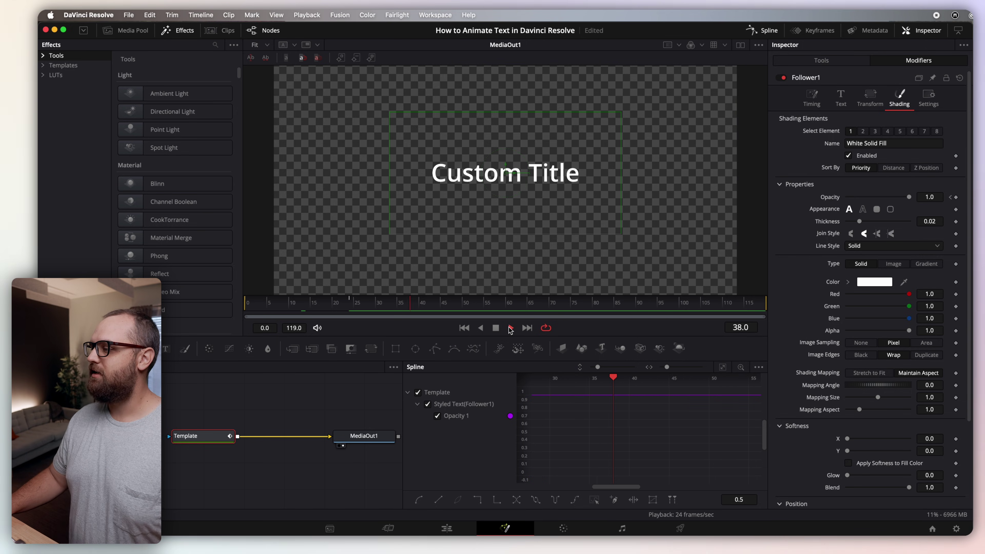
- Return the playhead to frame 0 and remove the Follower's Opacity keyframe there
{"action": "left_click", "coordinate": [464, 328]}
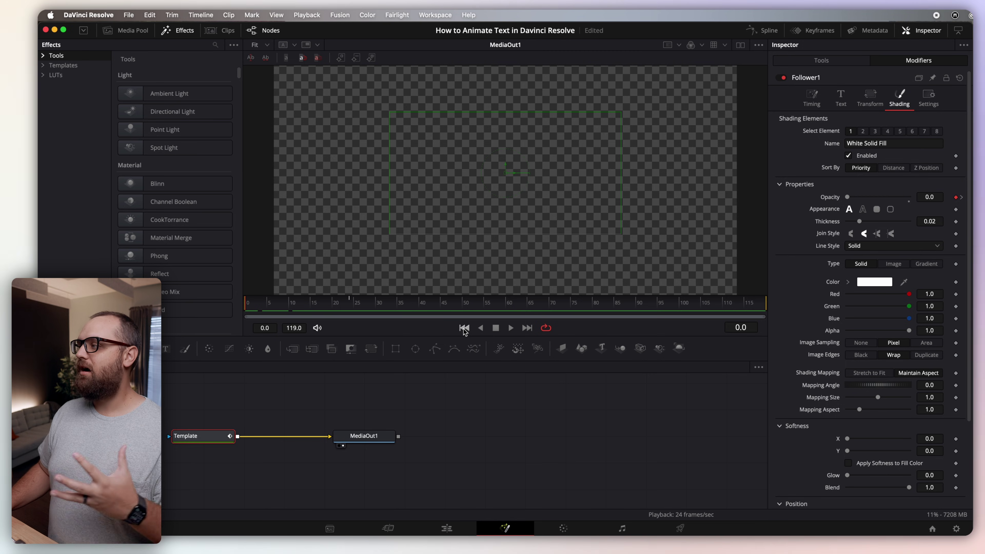
{"action": "left_click", "coordinate": [961, 197]}
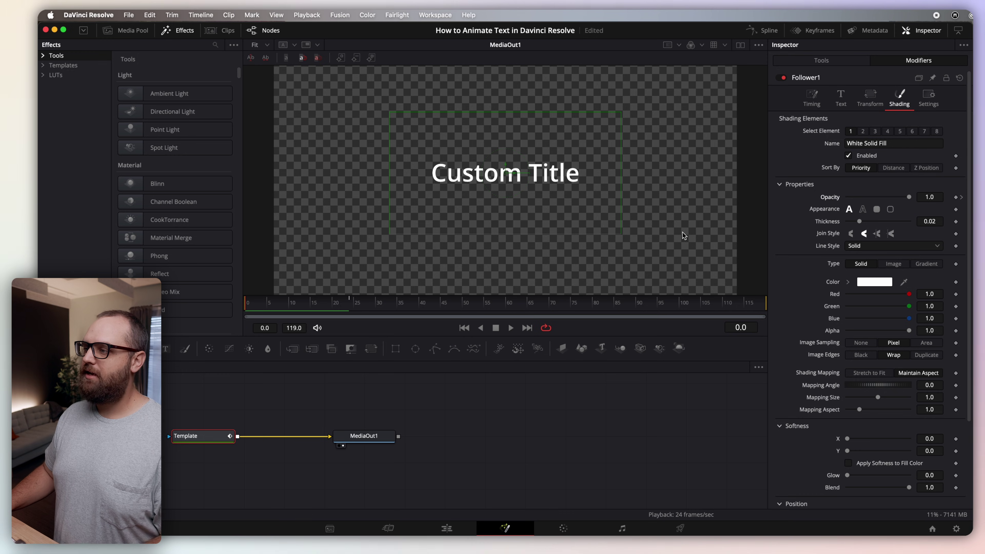
- Add a keyframe to the Follower's character Offset at frame 24 with X and Y at 0.0
{"action": "left_click", "coordinate": [304, 305]}
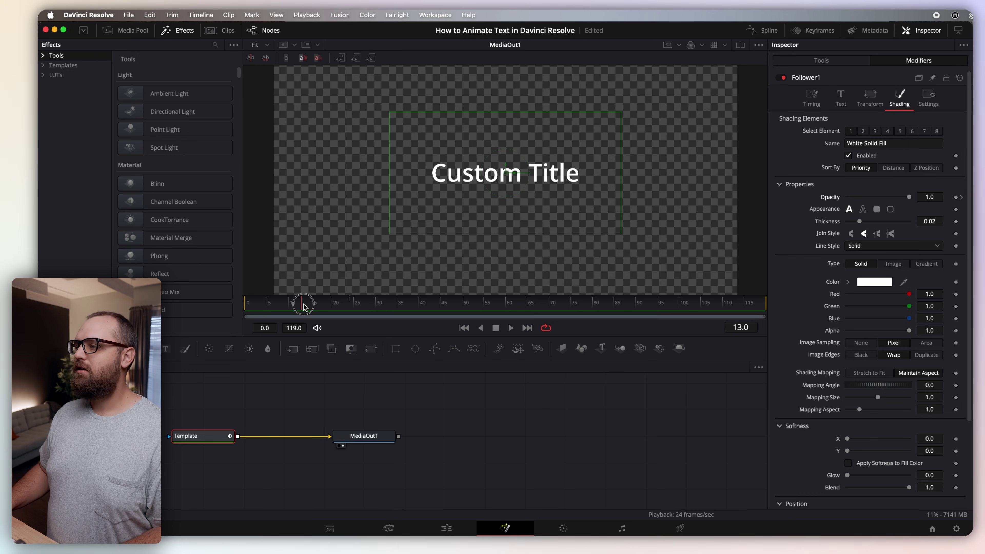
{"action": "left_click_drag", "start_coordinate": [304, 306], "coordinate": [324, 305]}
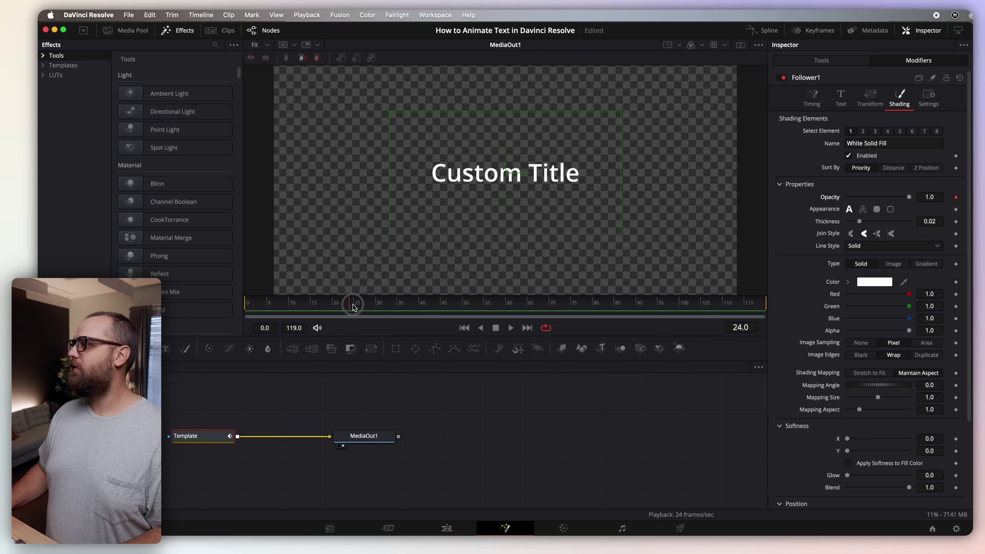
{"action": "left_click", "coordinate": [868, 97]}
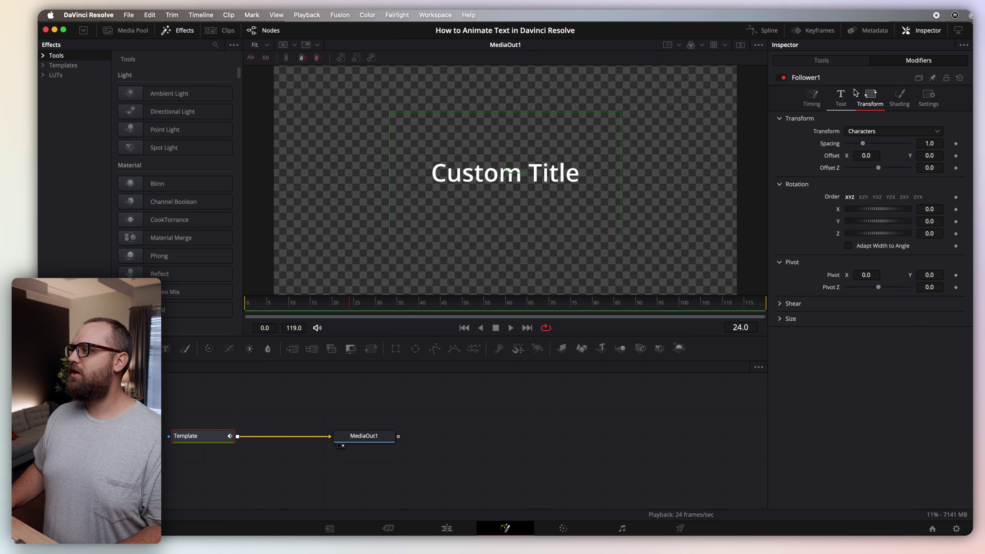
{"action": "left_click_drag", "start_coordinate": [866, 155], "coordinate": [880, 155]}
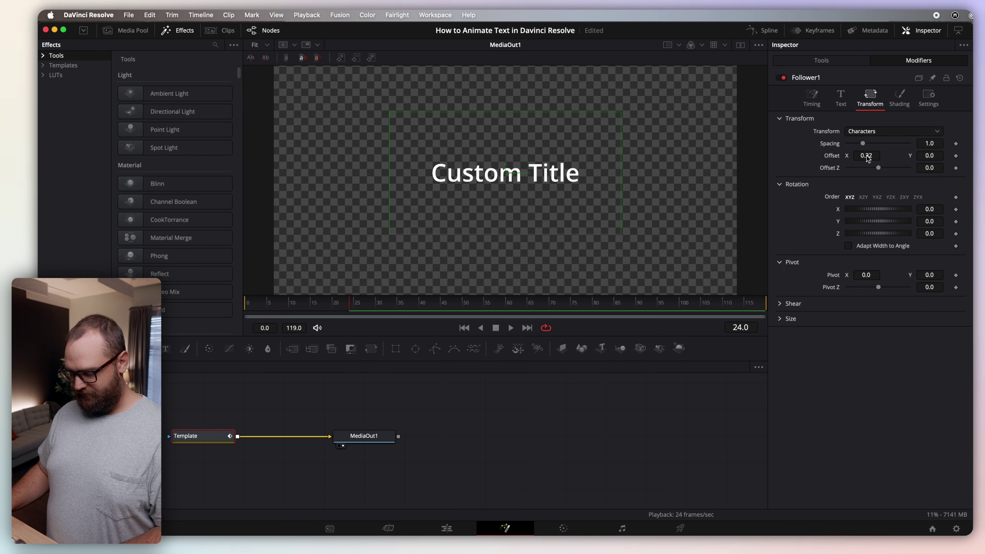
{"action": "key", "text": "super+s"}
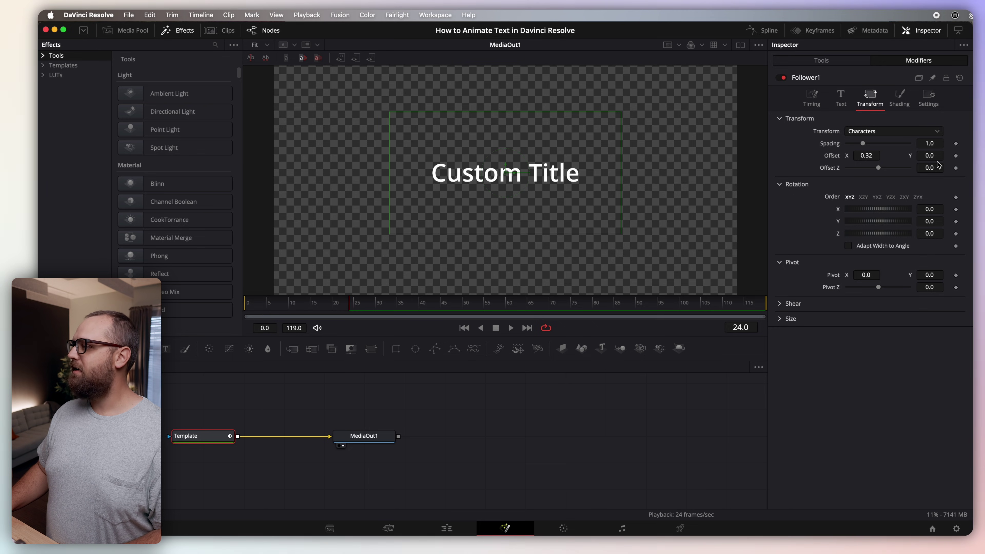
{"action": "left_click", "coordinate": [955, 156]}
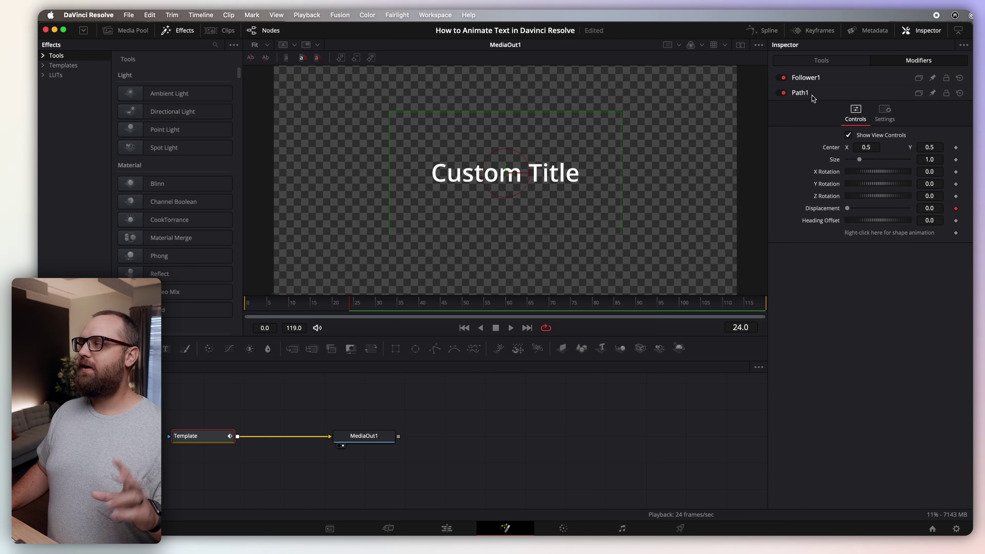
{"action": "left_click", "coordinate": [821, 79]}
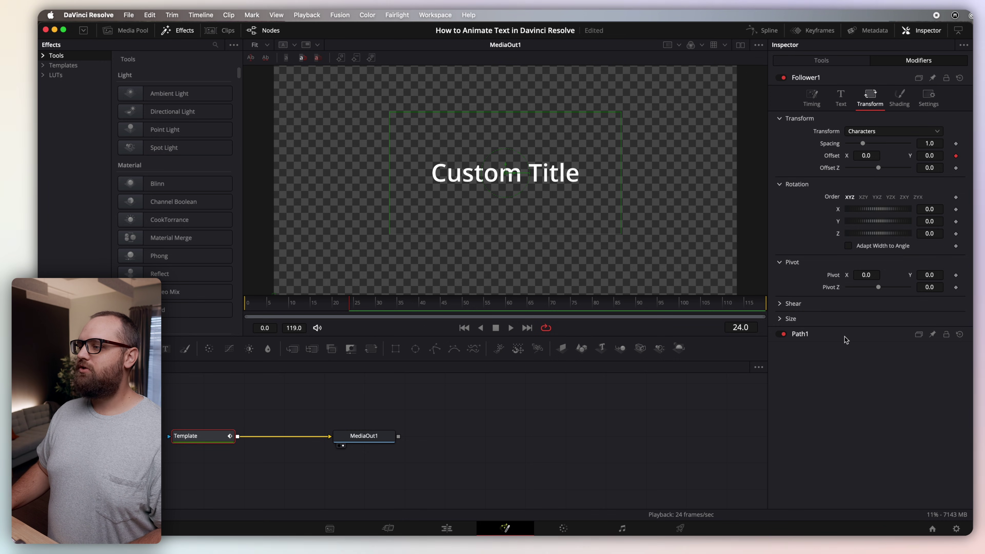
- Set the Follower's character Offset X to -0.68 at frame 0 and play back the slide-in
{"action": "left_click_drag", "start_coordinate": [343, 304], "coordinate": [254, 308]}
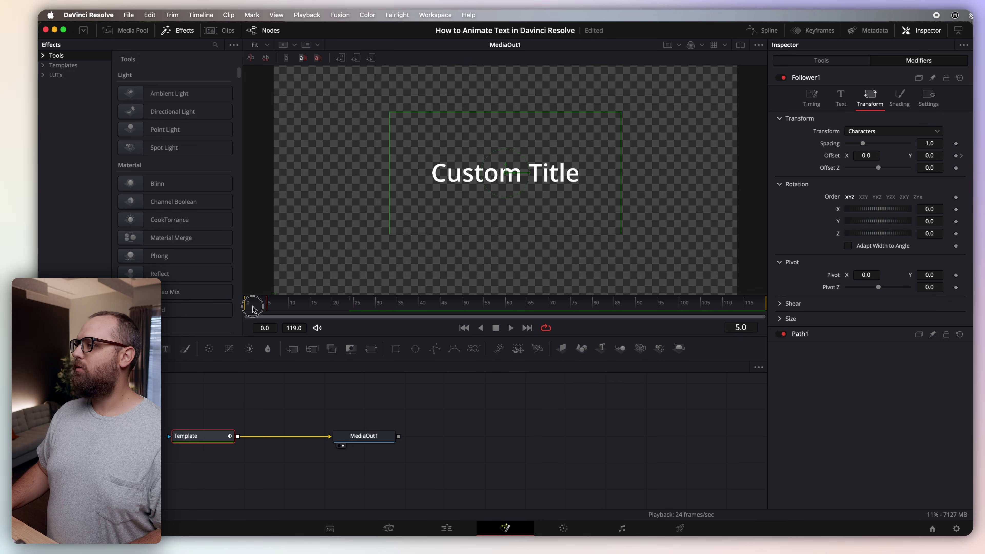
{"action": "left_click_drag", "start_coordinate": [866, 155], "coordinate": [534, 161]}
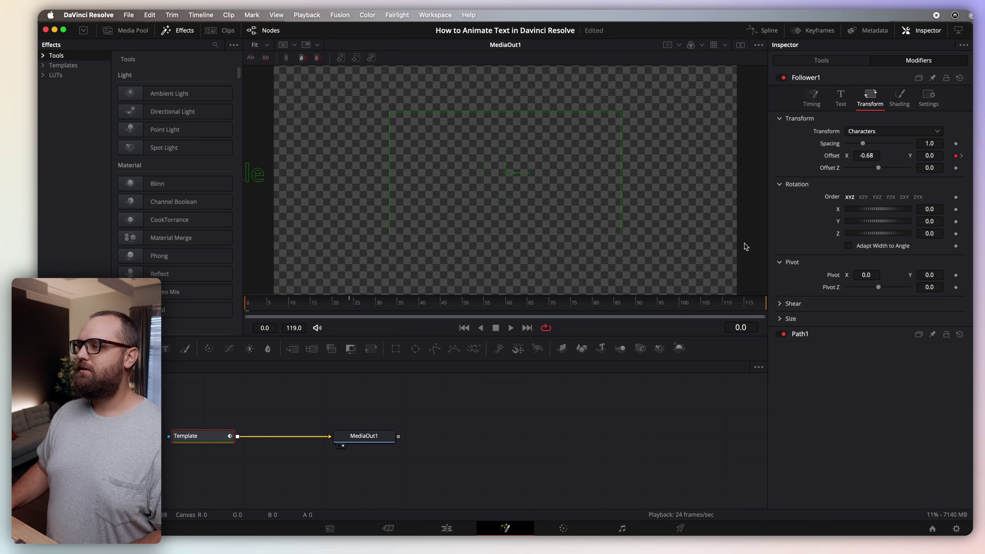
{"action": "left_click", "coordinate": [510, 328]}
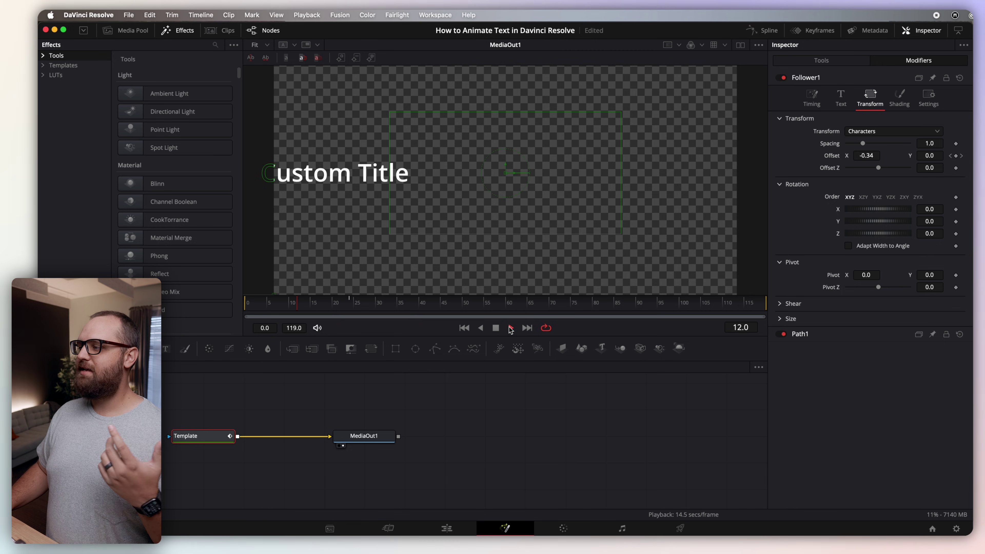
{"action": "left_click", "coordinate": [496, 328]}
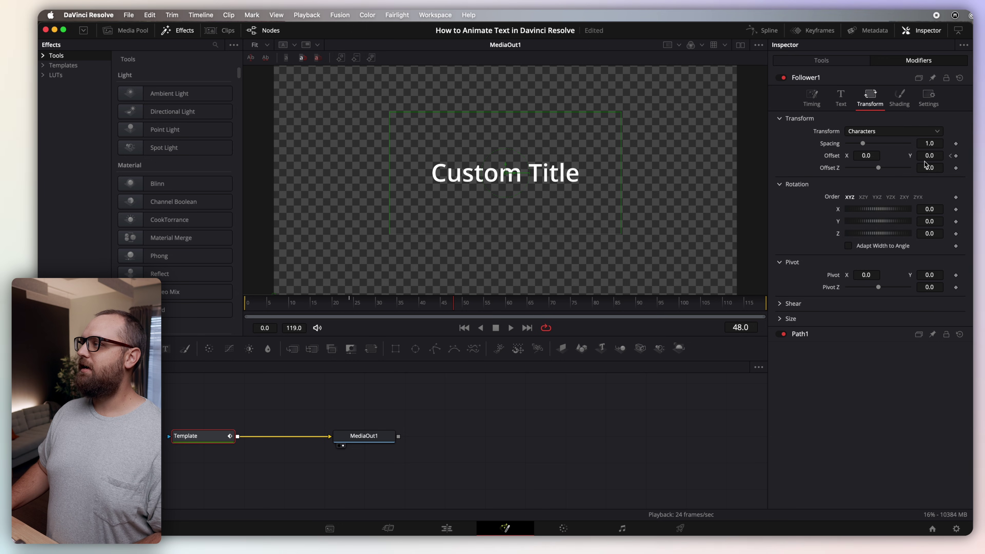
- Isolate the character offset's Displacement curve in the Spline editor and apply Out Cubic easing to both of its keyframes
{"action": "left_click", "coordinate": [768, 33]}
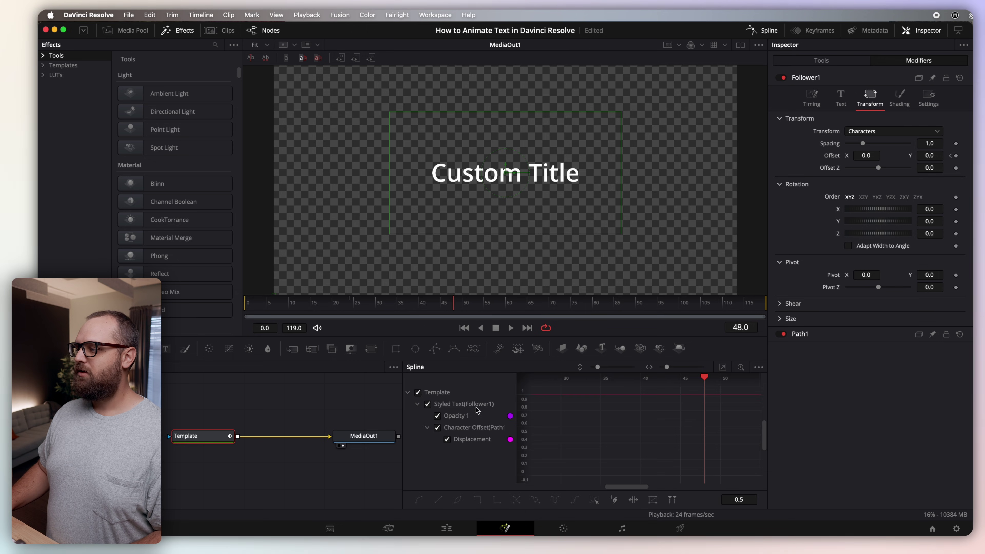
{"action": "left_click", "coordinate": [437, 416]}
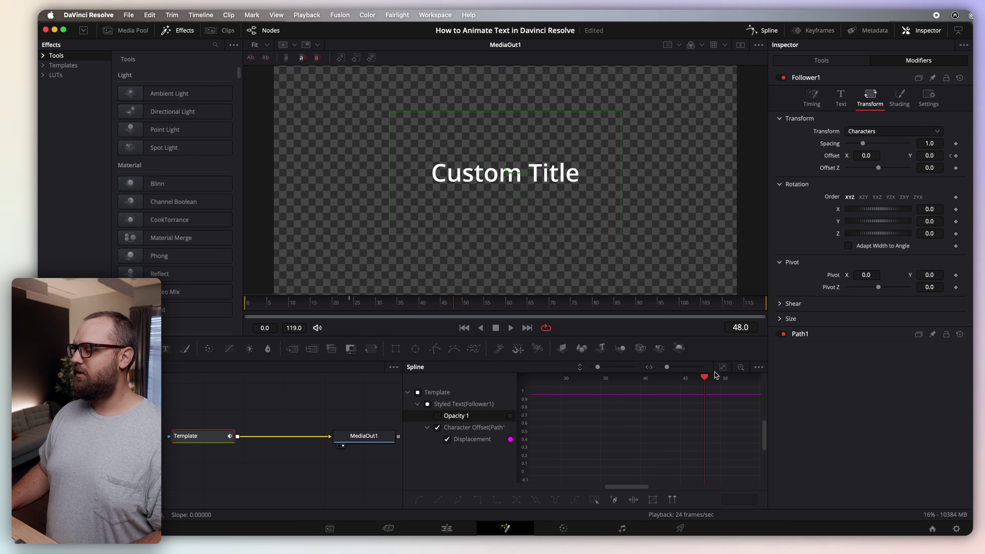
{"action": "left_click", "coordinate": [722, 367]}
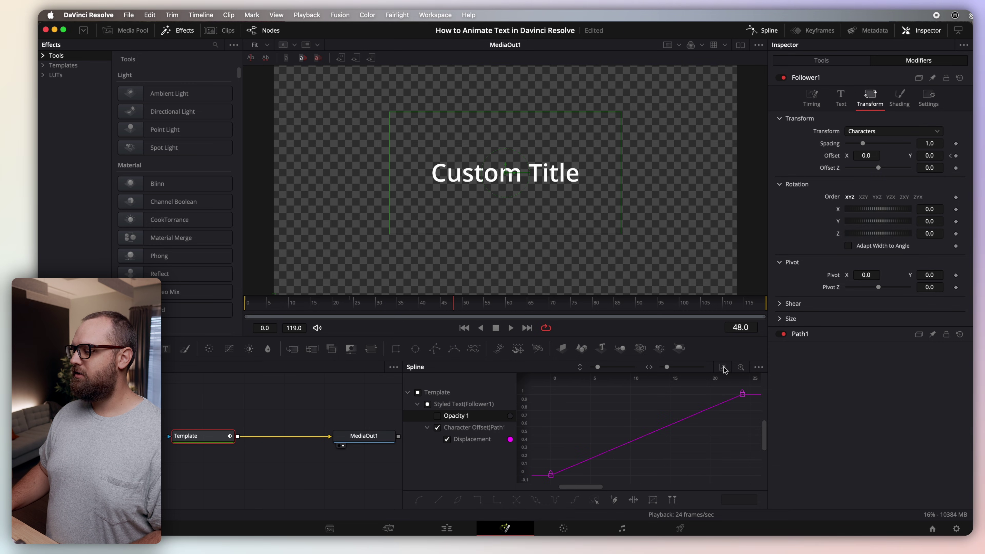
{"action": "left_click", "coordinate": [551, 474]}
{"action": "left_click", "coordinate": [741, 395]}
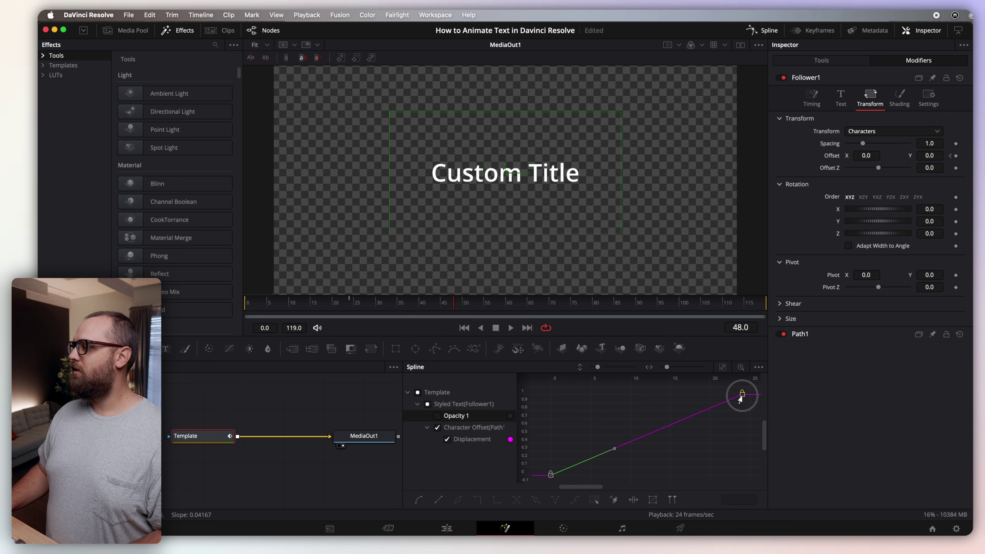
{"action": "right_click", "coordinate": [741, 398]}
{"action": "mouse_move", "coordinate": [772, 233]}
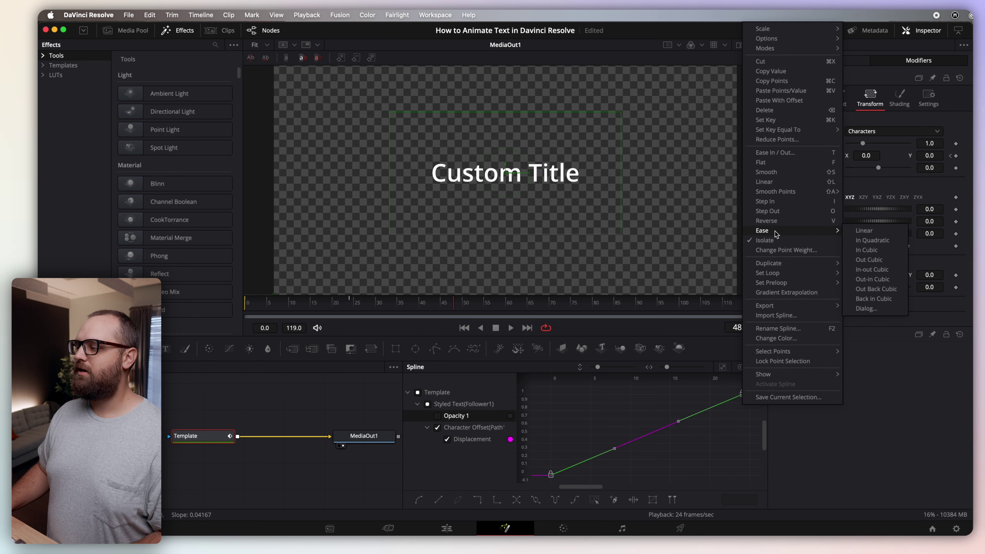
{"action": "left_click", "coordinate": [869, 259]}
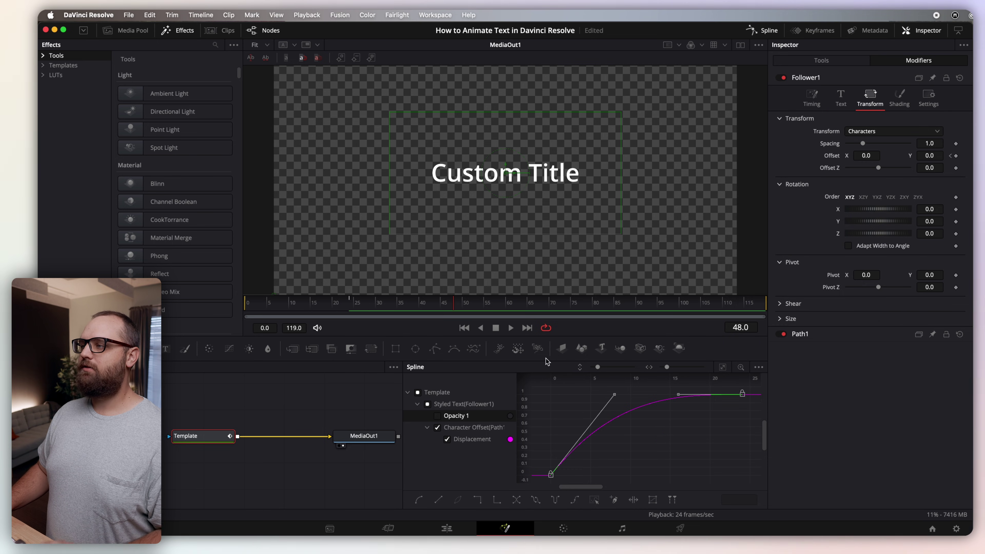
- Play back and scrub through the eased slide-in, return the playhead to frame 0 and close the Spline editor
{"action": "left_click", "coordinate": [511, 328]}
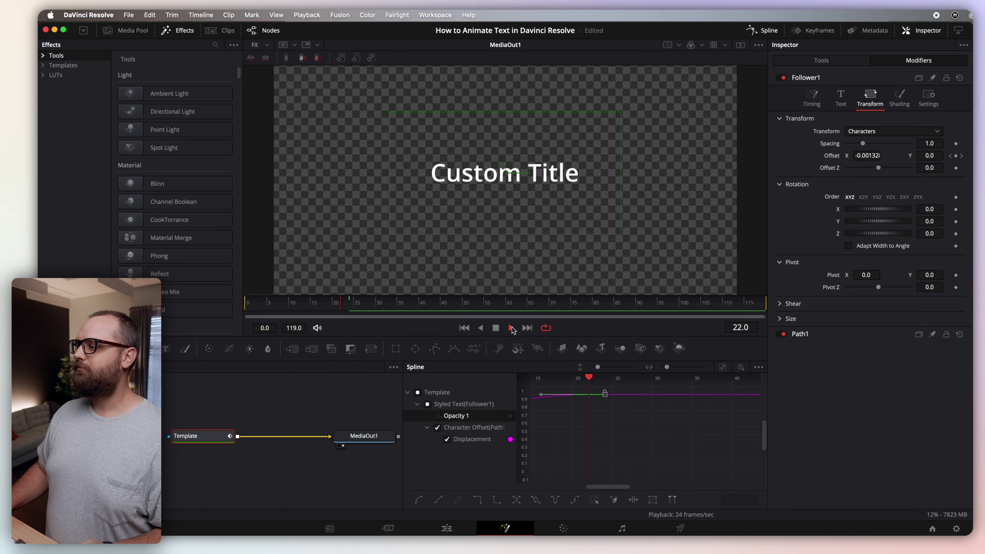
{"action": "left_click", "coordinate": [465, 329]}
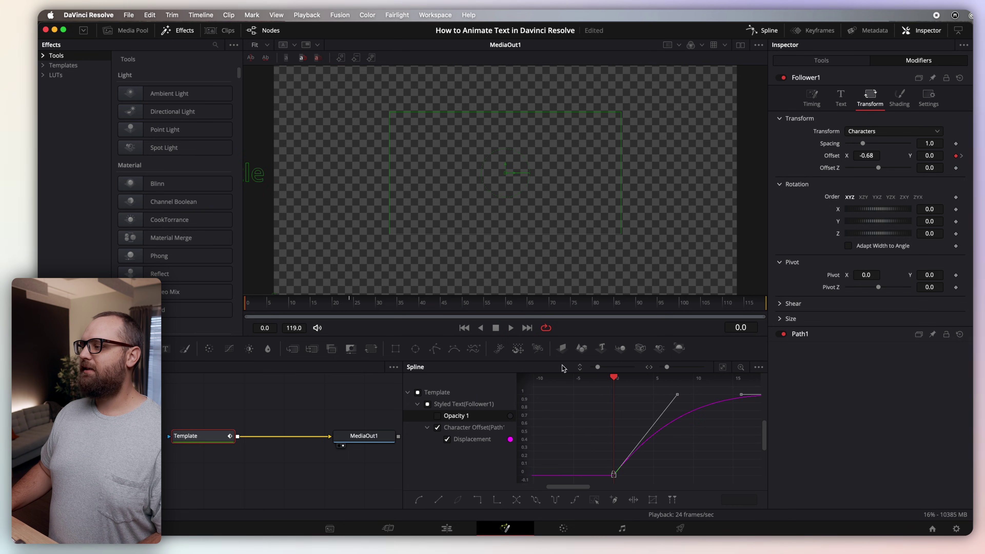
{"action": "left_click_drag", "start_coordinate": [613, 377], "coordinate": [659, 384]}
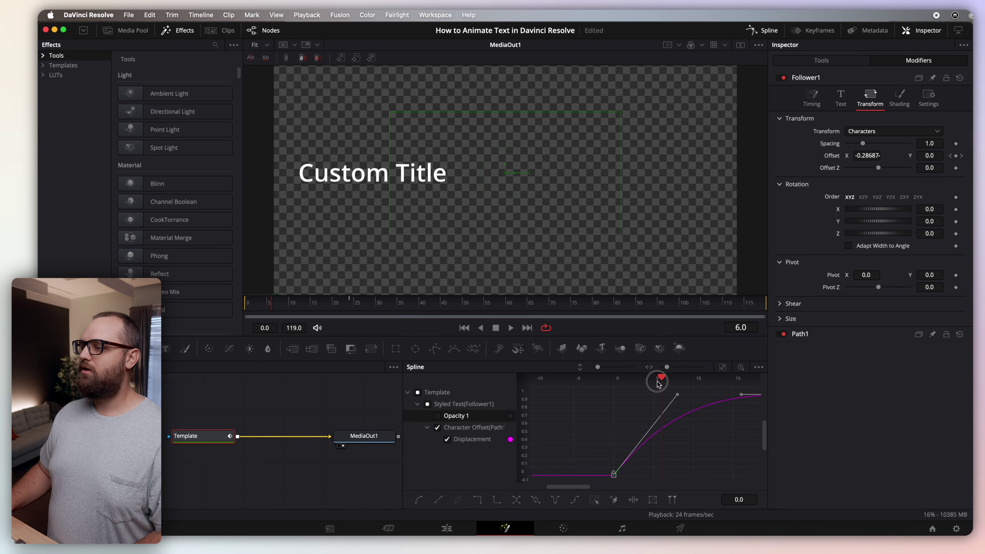
{"action": "left_click", "coordinate": [250, 302]}
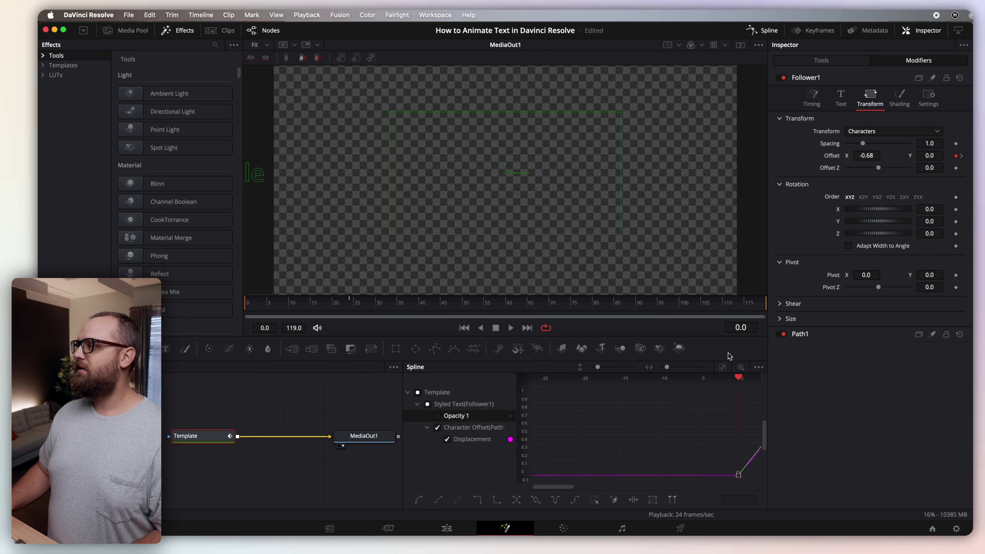
{"action": "left_click", "coordinate": [756, 30]}
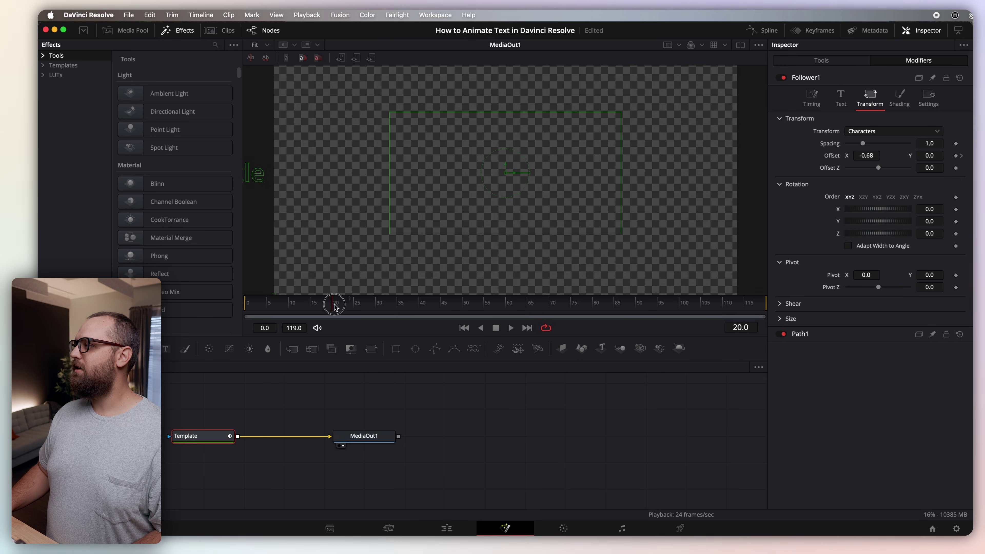
- Set the Follower's delay between each character to 1.0 and scrub from frame 24 back to frame 10 to preview it
{"action": "left_click_drag", "start_coordinate": [335, 307], "coordinate": [348, 306]}
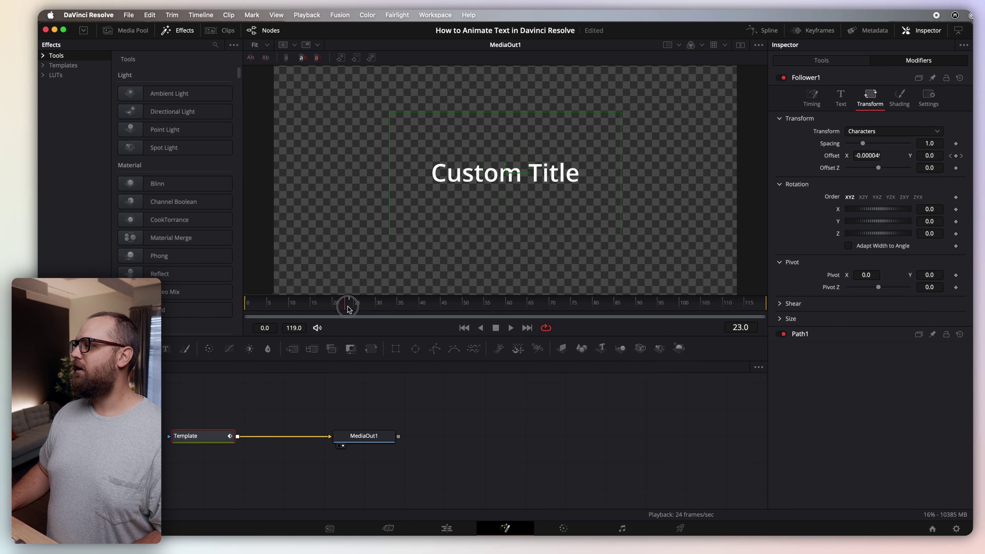
{"action": "left_click", "coordinate": [811, 97]}
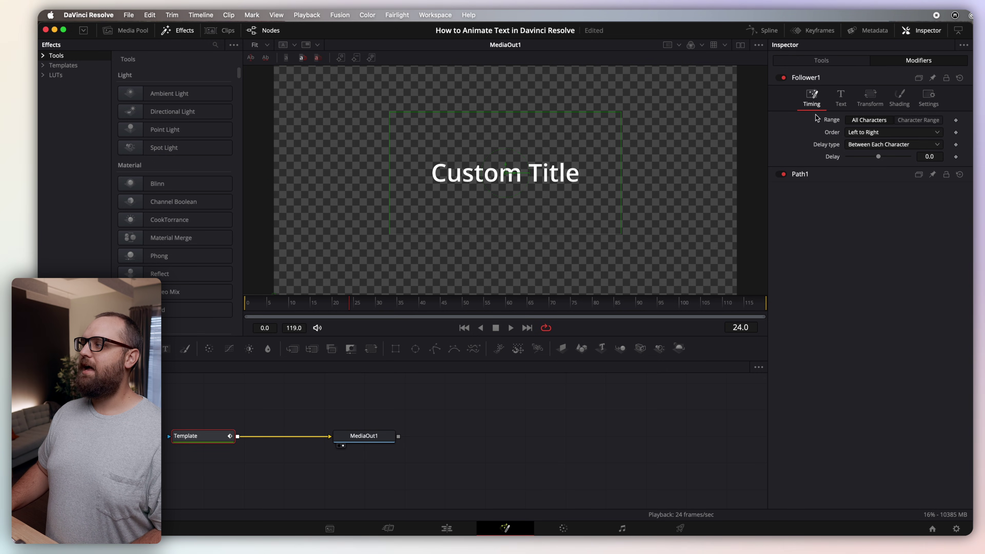
{"action": "left_click", "coordinate": [930, 158]}
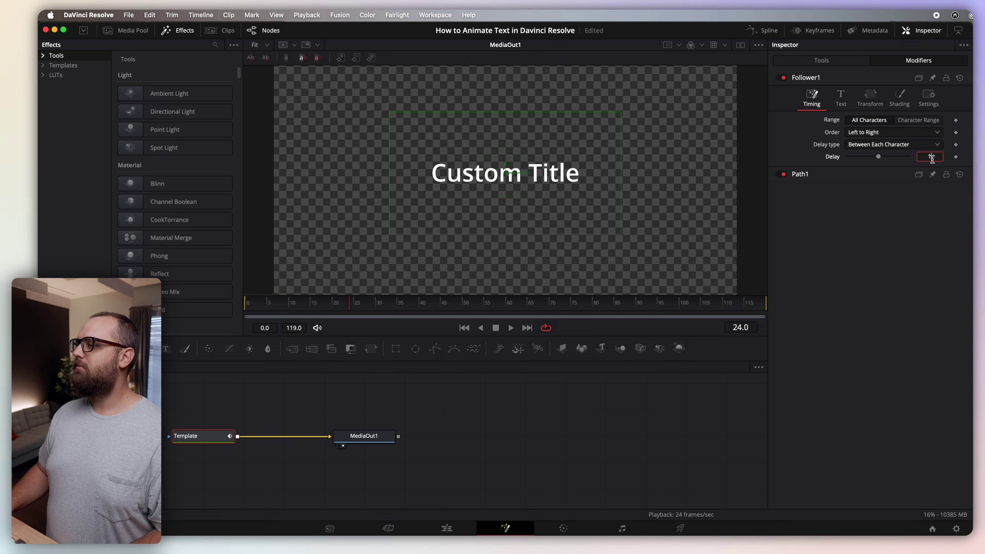
{"action": "key", "text": "Return"}
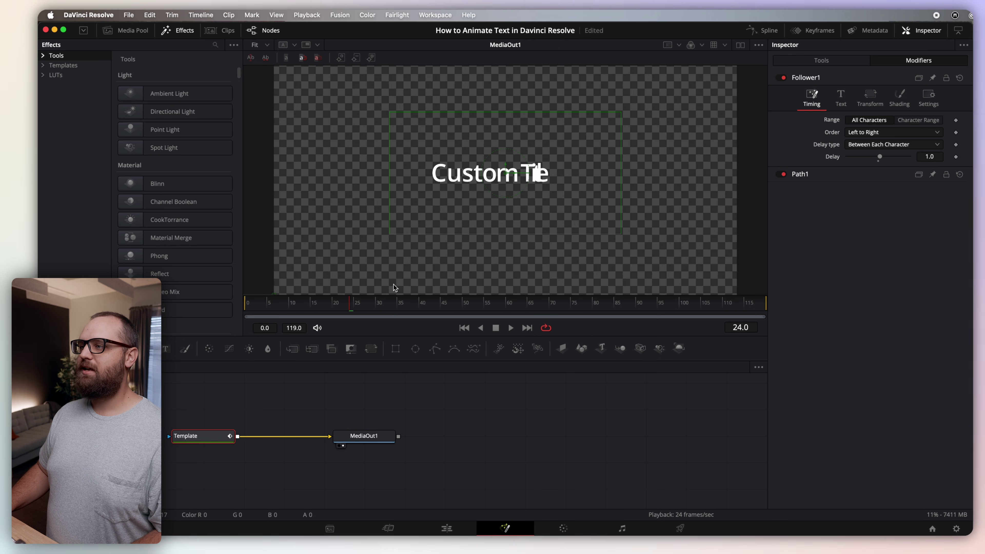
{"action": "left_click_drag", "start_coordinate": [351, 303], "coordinate": [288, 303]}
- Change the Follower's timing Order to Right to Left and preview the staggered slide-in, ending at frame 0
{"action": "left_click", "coordinate": [872, 134]}
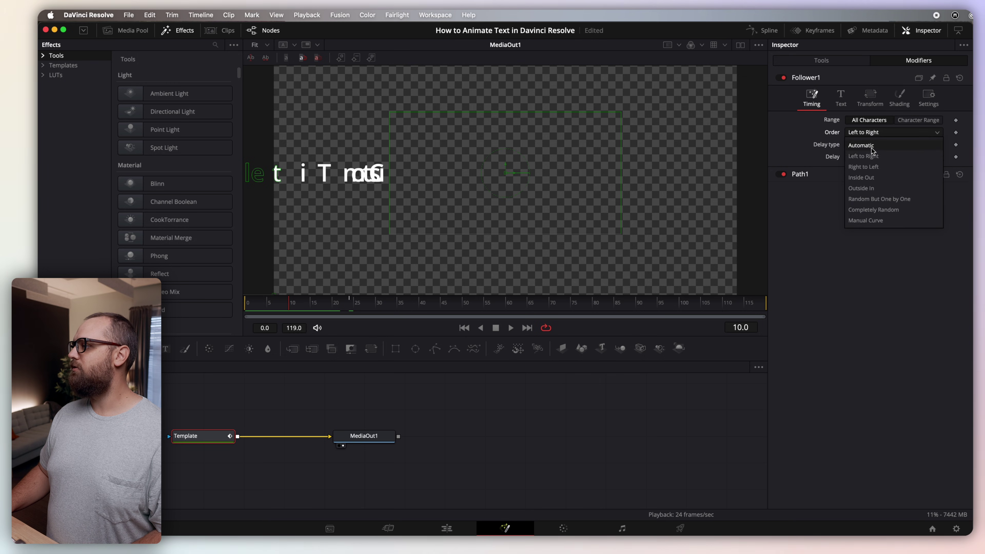
{"action": "left_click", "coordinate": [874, 167]}
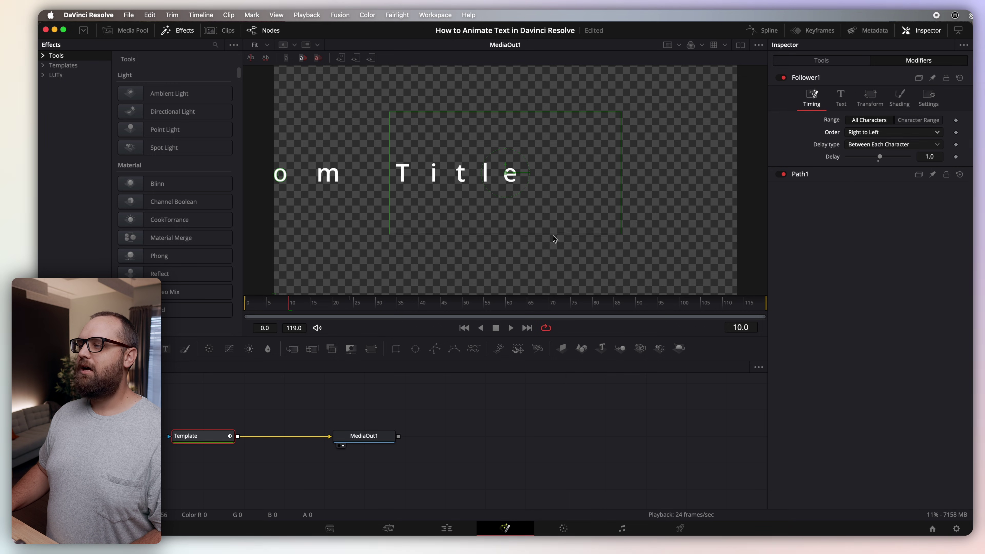
{"action": "left_click_drag", "start_coordinate": [286, 303], "coordinate": [223, 307]}
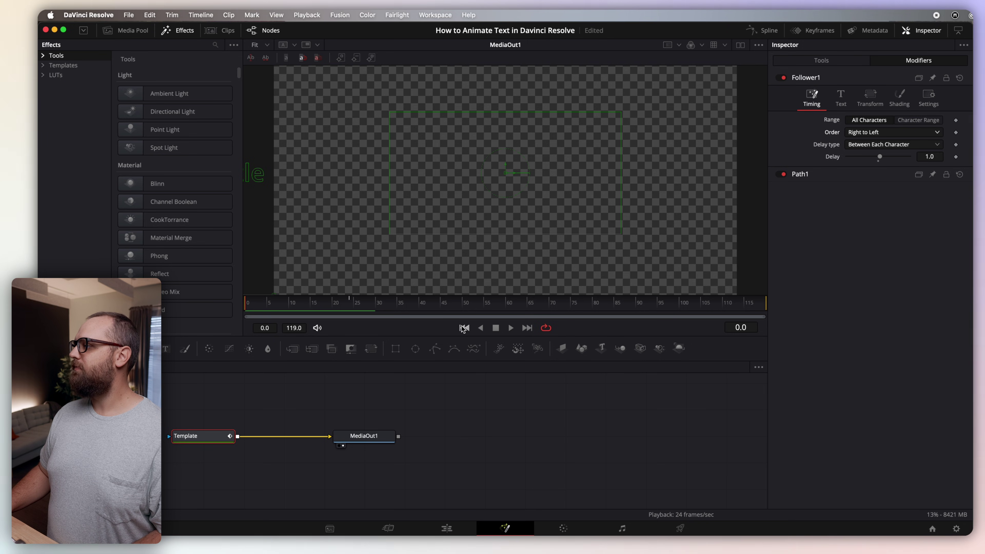
- Set the Follower's character Offset X to about 0.69 at frame 0 so the title starts off the frame's right side
{"action": "left_click", "coordinate": [840, 98]}
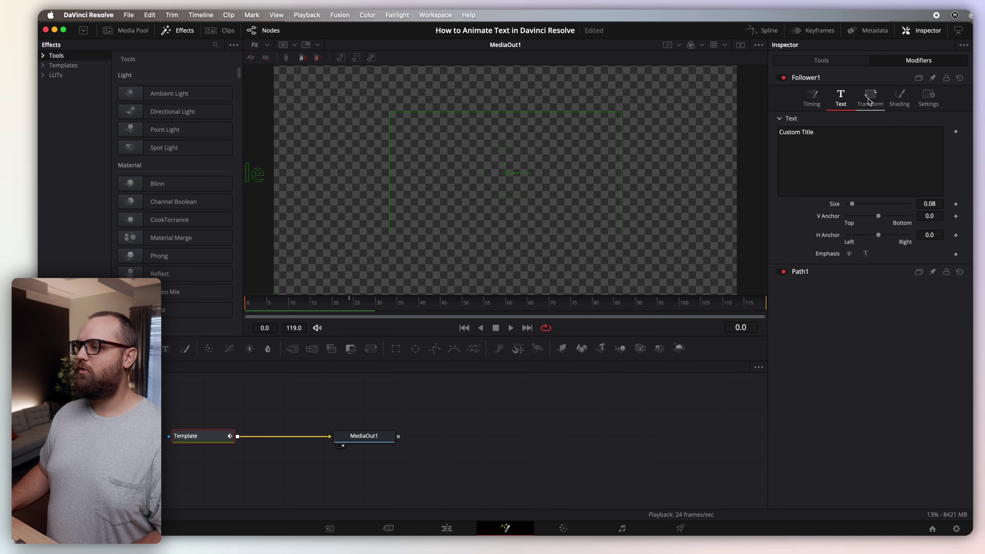
{"action": "left_click", "coordinate": [870, 98]}
{"action": "left_click", "coordinate": [226, 303]}
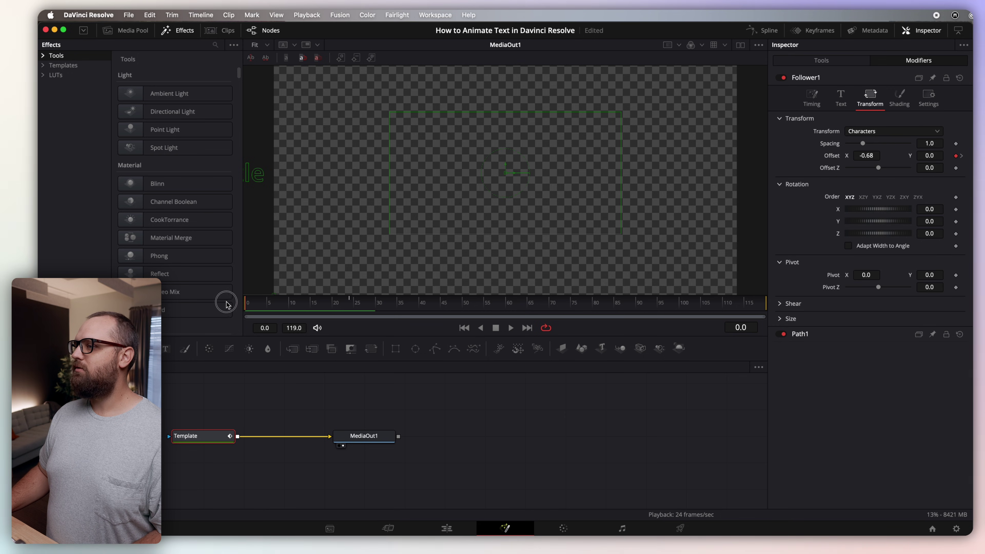
{"action": "left_click_drag", "start_coordinate": [866, 155], "coordinate": [912, 202]}
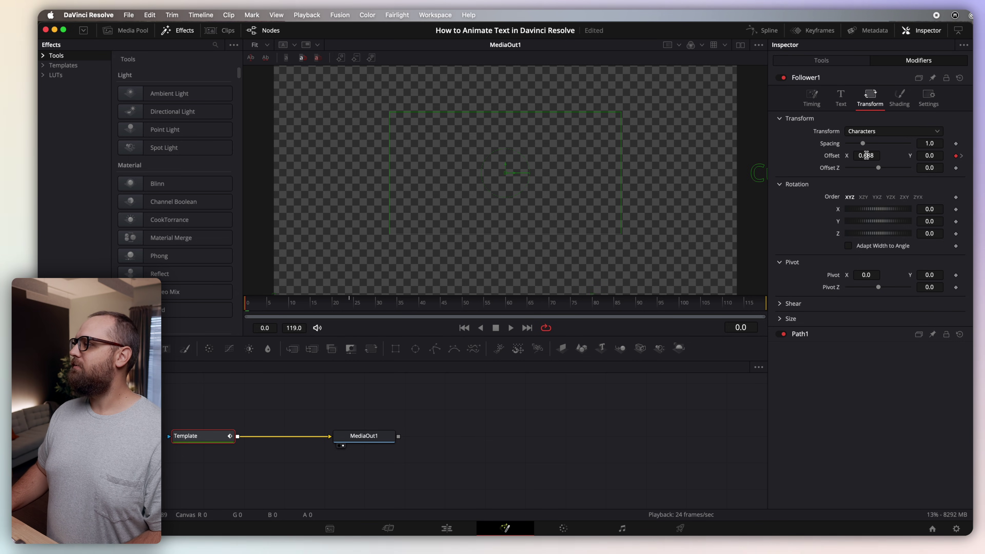
- Set the Follower's timing order to Automatic, play the slide-in from frame 0 and save the project
{"action": "left_click", "coordinate": [811, 97]}
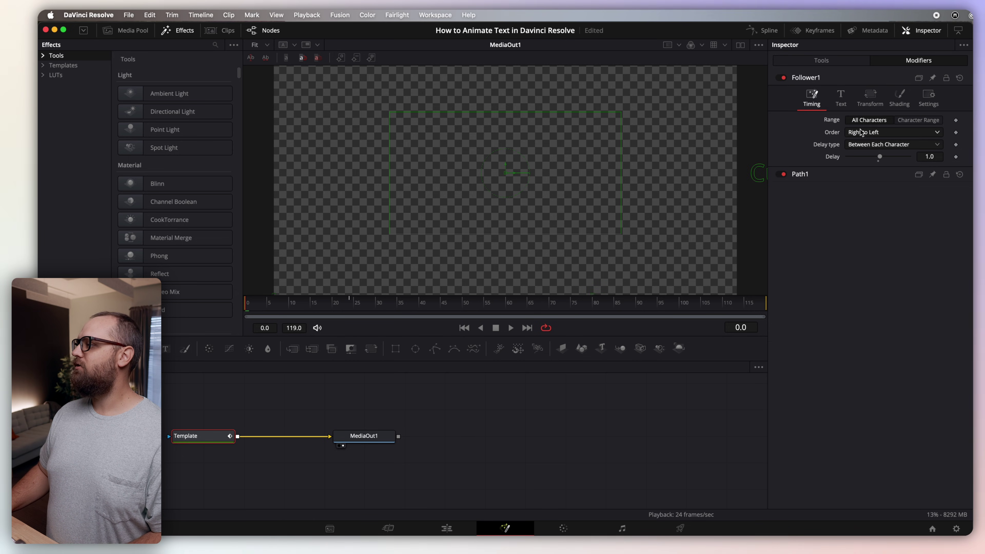
{"action": "left_click", "coordinate": [867, 133]}
{"action": "left_click", "coordinate": [870, 156]}
{"action": "left_click", "coordinate": [869, 132]}
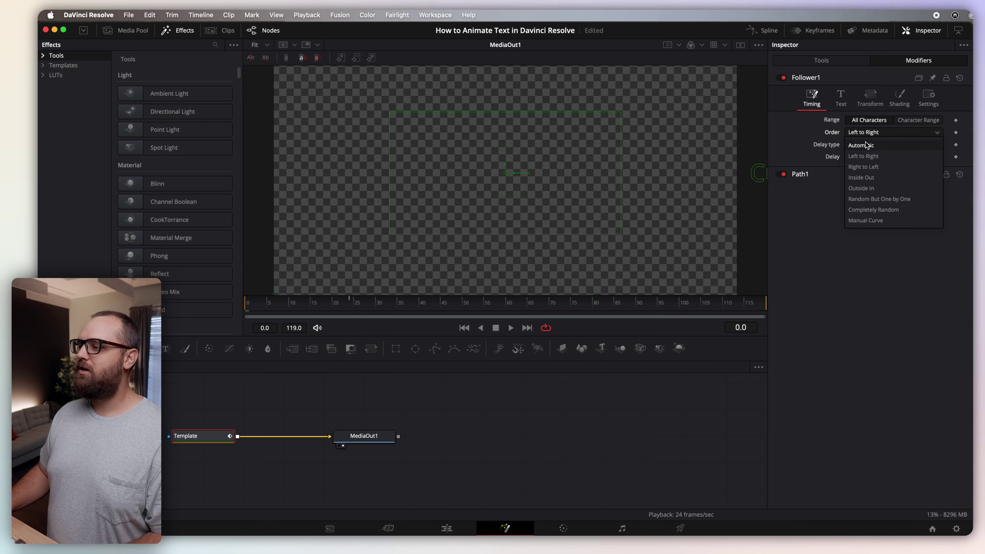
{"action": "left_click", "coordinate": [861, 145]}
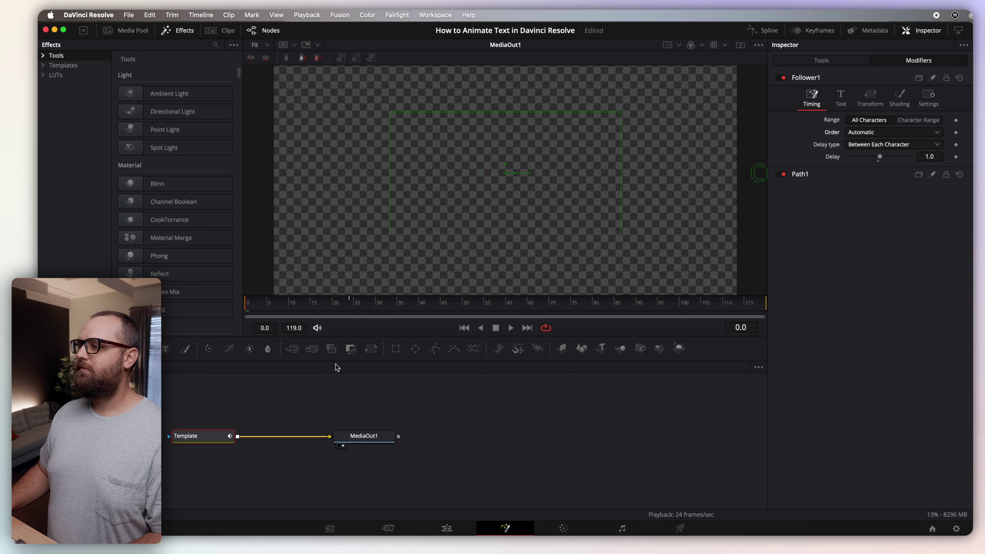
{"action": "mouse_move", "coordinate": [243, 303]}
{"action": "left_mouse_down"}
{"action": "mouse_move", "coordinate": [381, 311]}
{"action": "mouse_move", "coordinate": [250, 309]}
{"action": "left_mouse_up"}
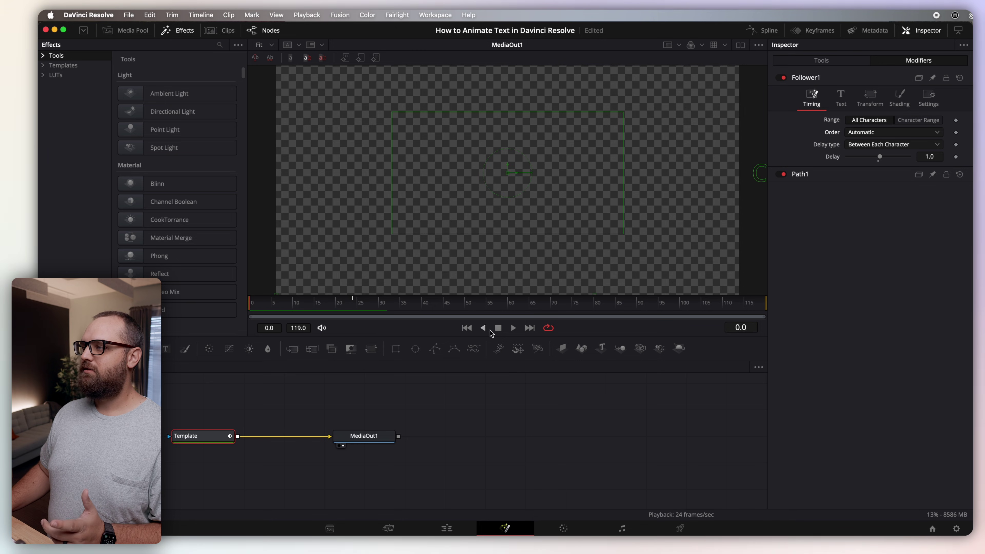
{"action": "left_click", "coordinate": [512, 328]}
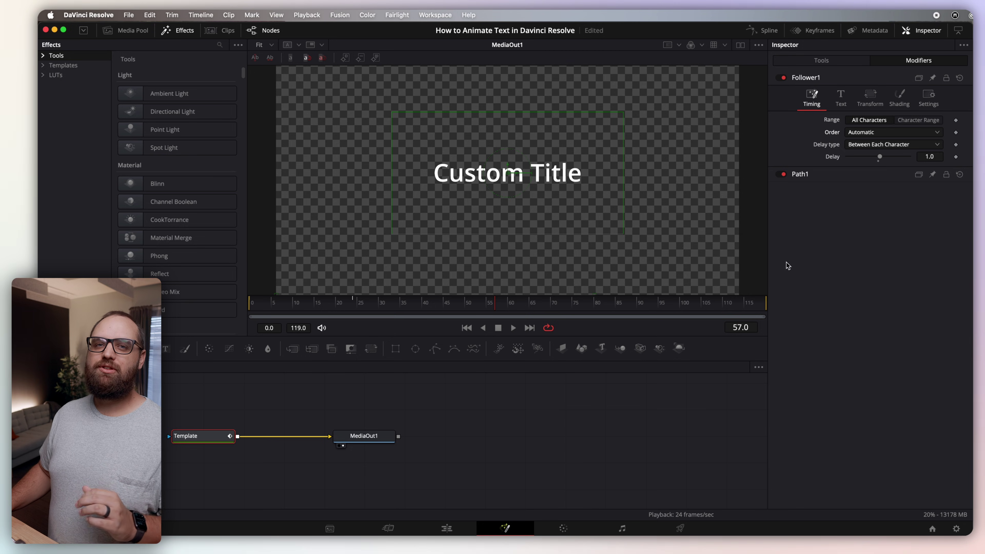
{"action": "key", "text": "super+s"}
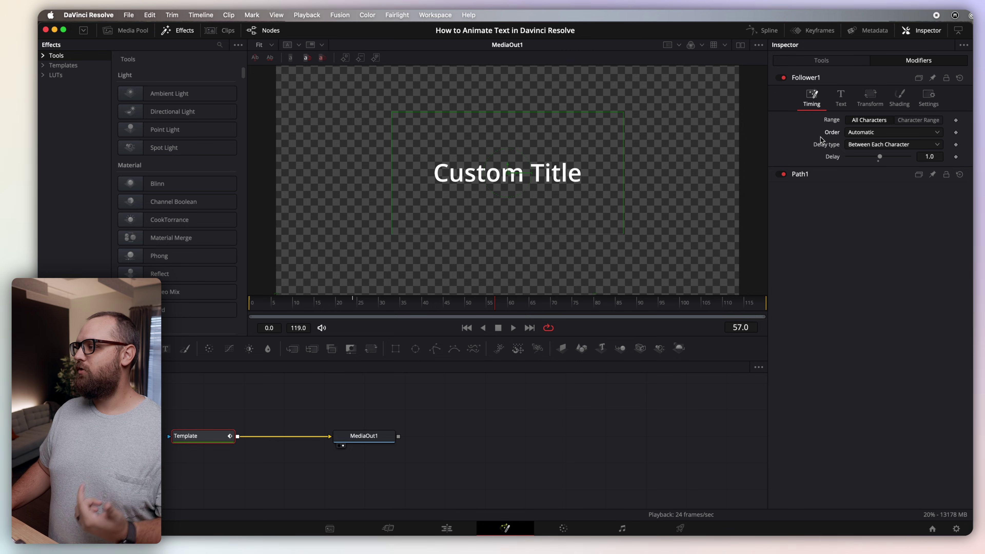
- Keyframe the Follower's character Size X and Y at 1.0 on frame 24
{"action": "left_click", "coordinate": [867, 104]}
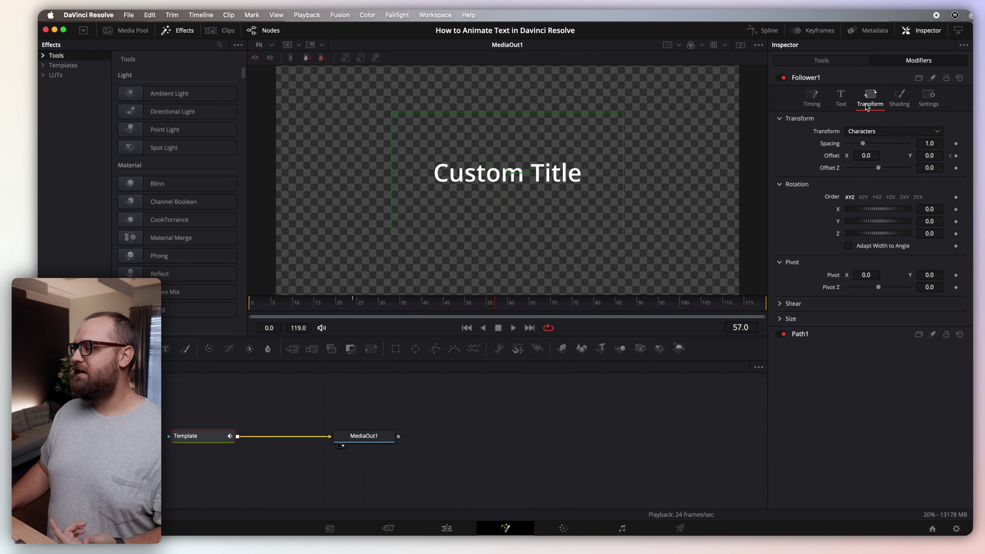
{"action": "left_click", "coordinate": [780, 319]}
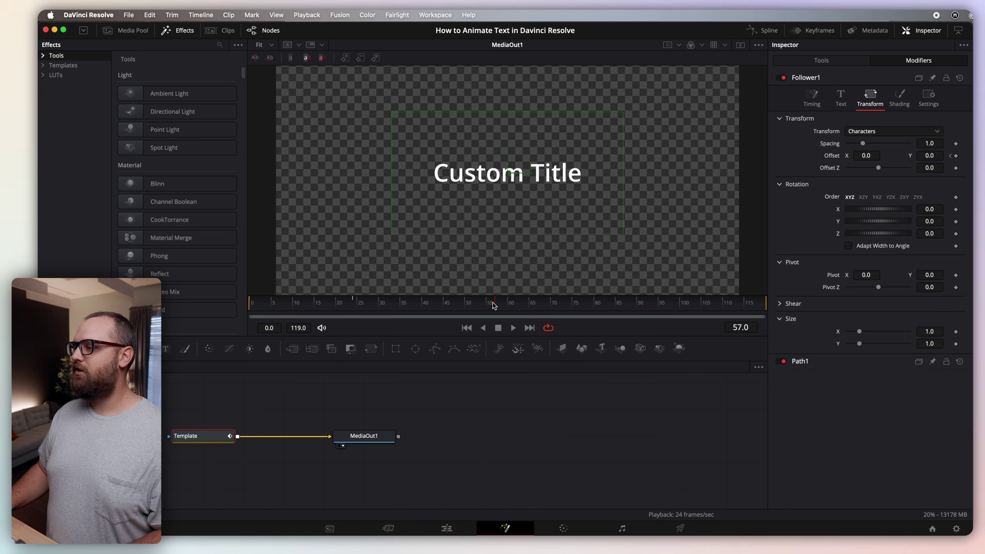
{"action": "left_click_drag", "start_coordinate": [494, 306], "coordinate": [353, 307]}
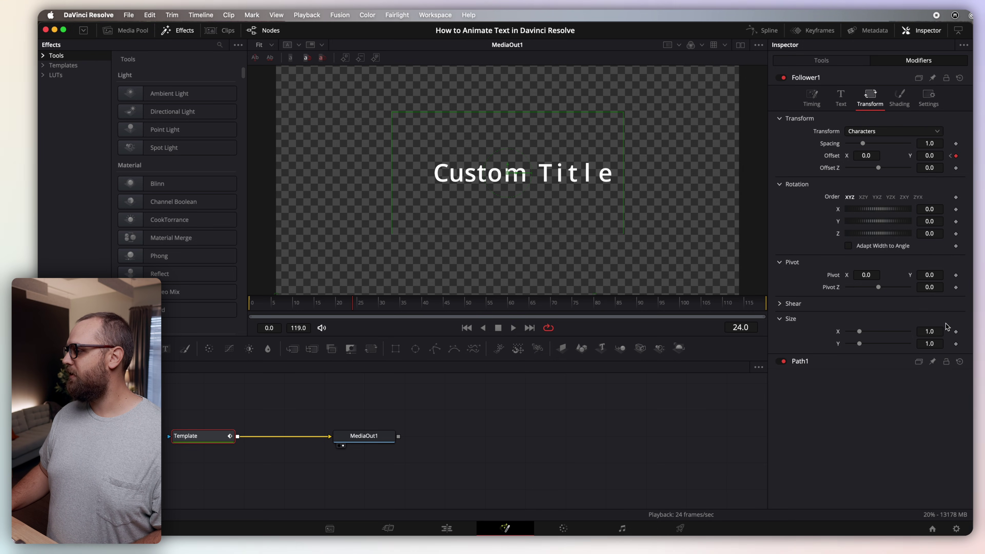
{"action": "left_click", "coordinate": [956, 332]}
{"action": "left_click", "coordinate": [956, 344]}
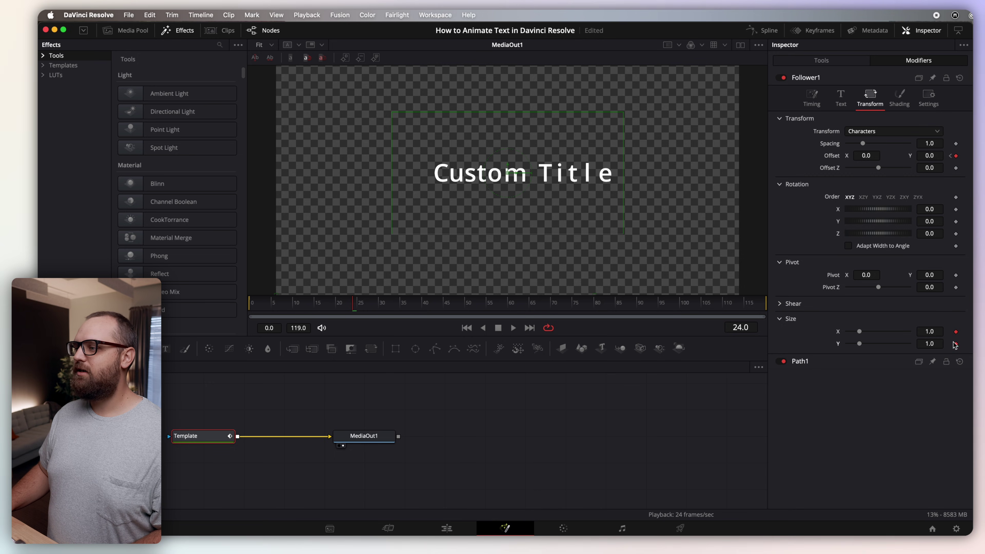
- Set the Follower's character Size X and Y to 0.5 at frame 0
{"action": "left_click_drag", "start_coordinate": [362, 307], "coordinate": [238, 306]}
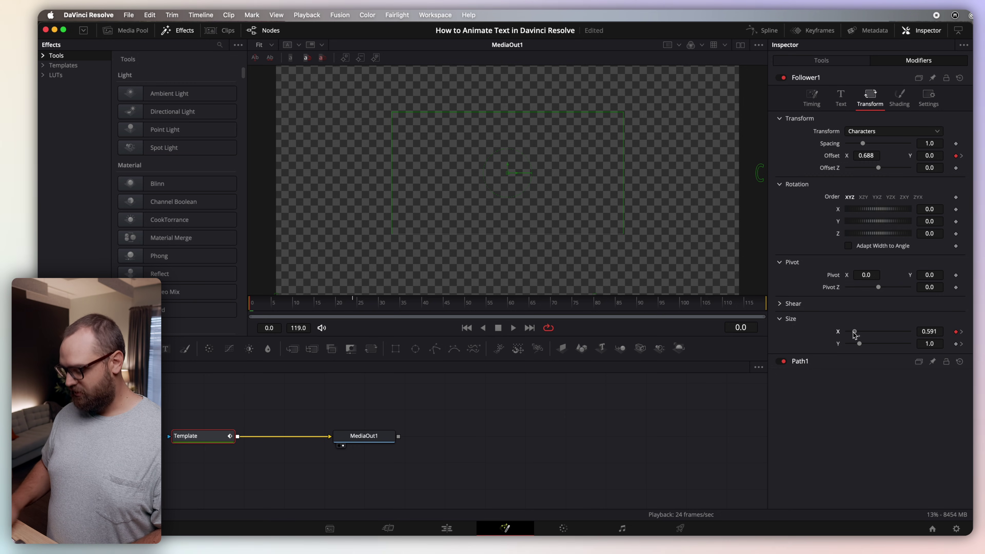
{"action": "left_click", "coordinate": [936, 332]}
{"action": "type", "text": "0.5"}
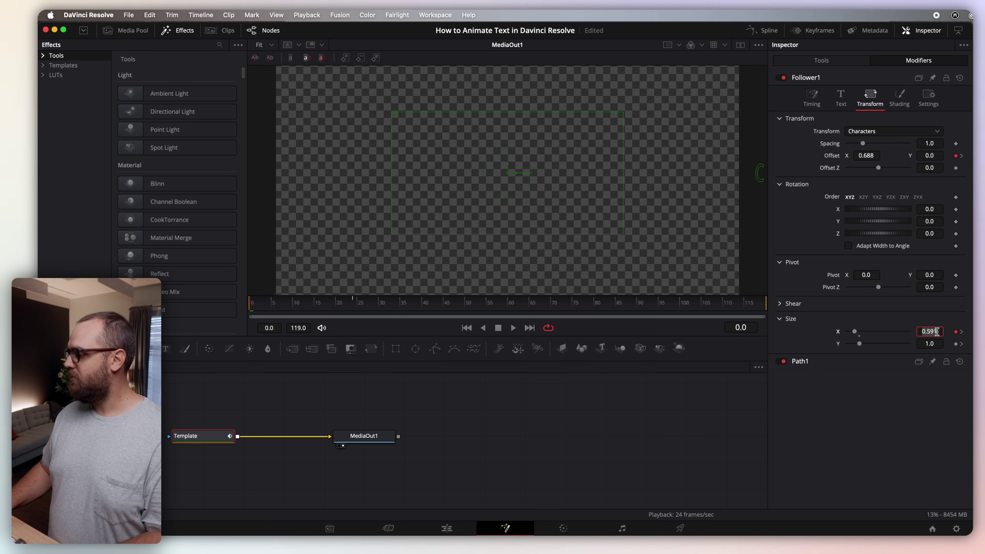
{"action": "key", "text": "Tab"}
{"action": "key", "text": "BackSpace"}
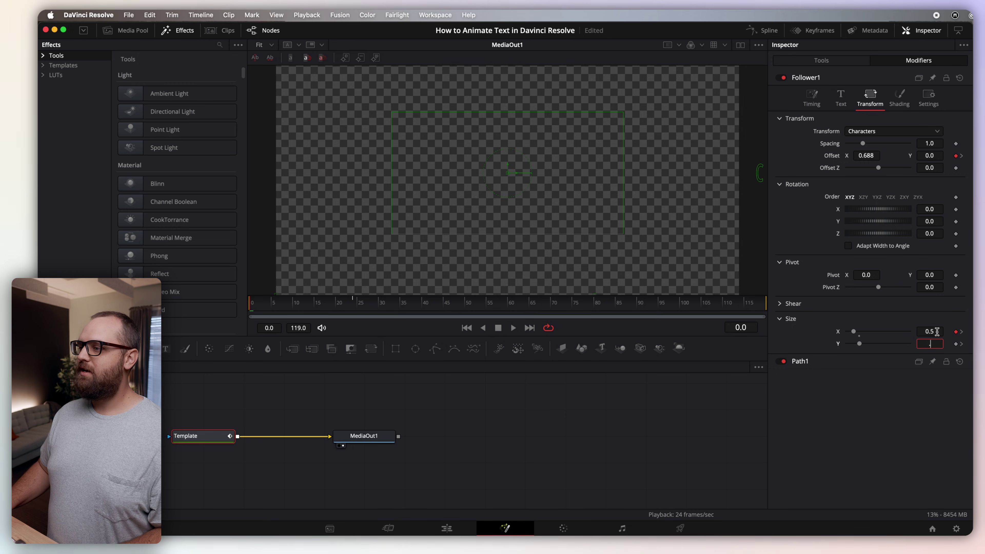
- Scrub to frame 18 and play the title from the start to check the characters growing as they slide in
{"action": "left_click_drag", "start_coordinate": [252, 303], "coordinate": [290, 307]}
{"action": "left_click_drag", "start_coordinate": [316, 311], "coordinate": [326, 309]}
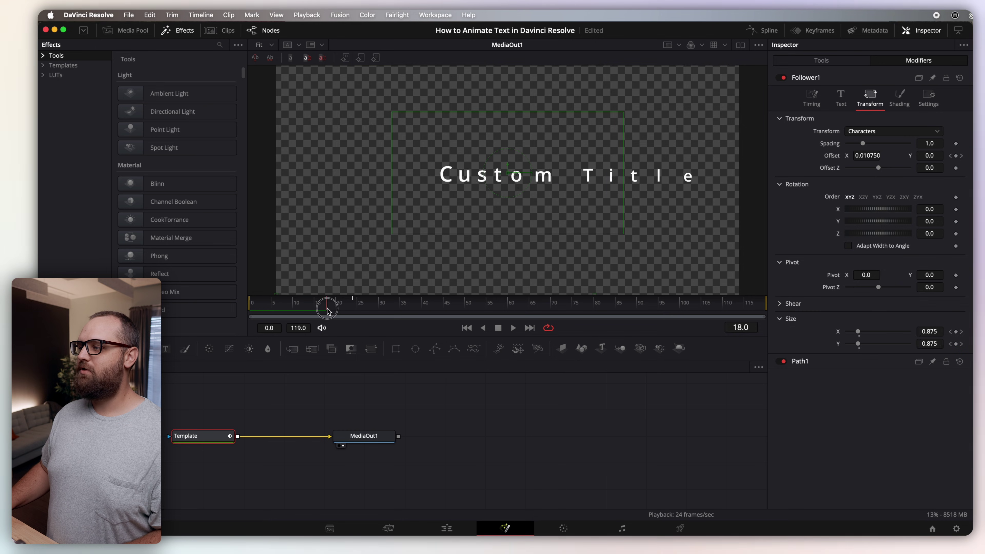
{"action": "left_click", "coordinate": [467, 328]}
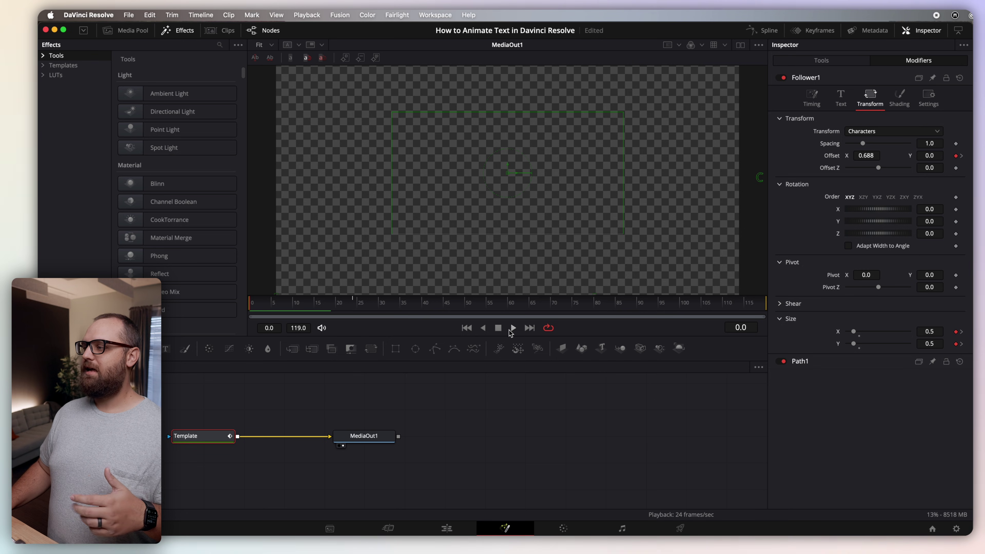
{"action": "left_click", "coordinate": [513, 328]}
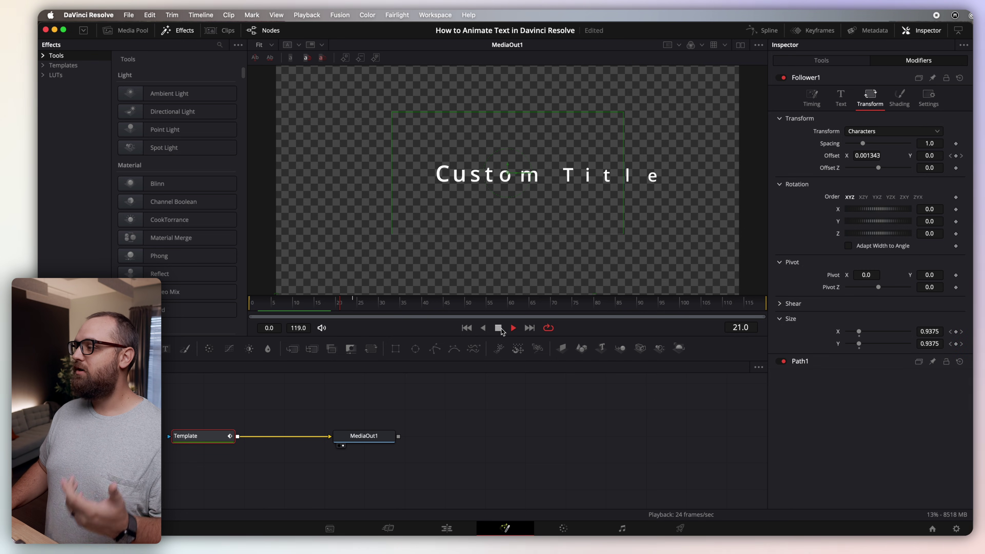
{"action": "left_click", "coordinate": [499, 328]}
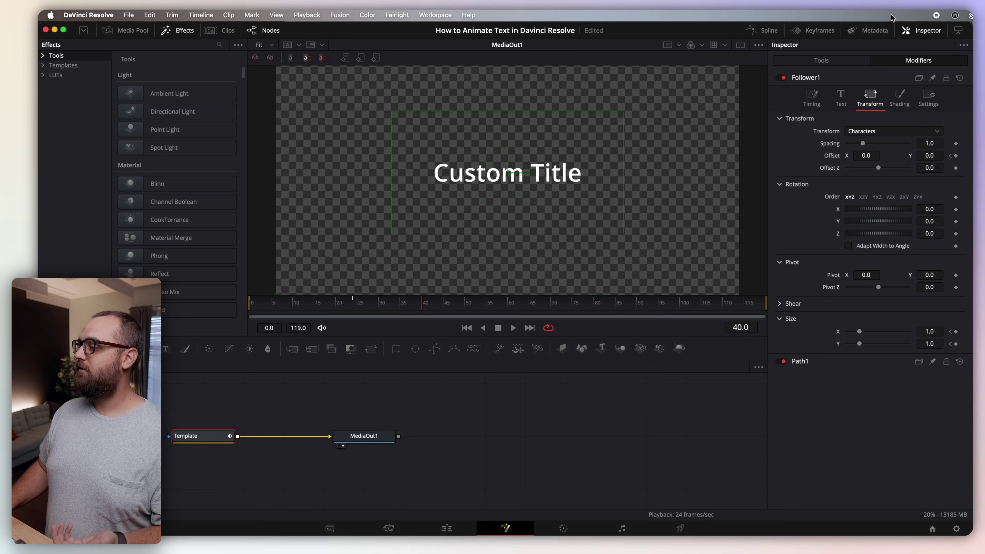
- Open the Spline editor and show only the Character Size X and Y curves, fitted to the graph
{"action": "left_click", "coordinate": [760, 30]}
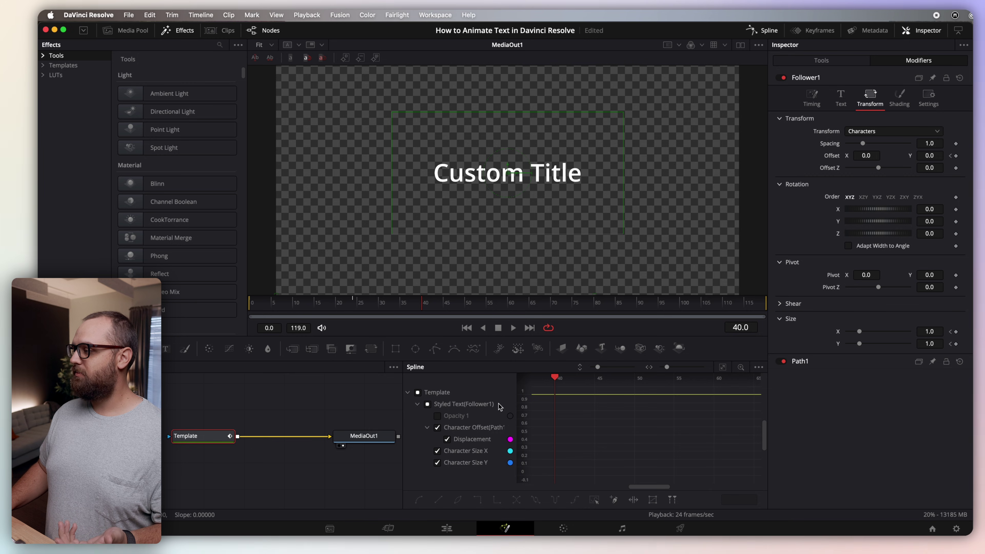
{"action": "left_click", "coordinate": [722, 367]}
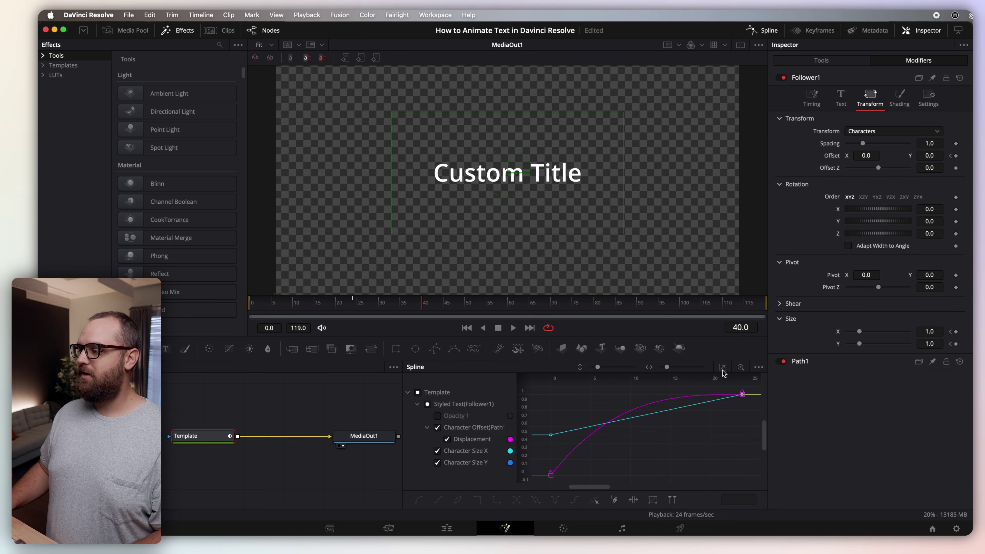
{"action": "left_click", "coordinate": [561, 451]}
{"action": "left_click", "coordinate": [561, 452]}
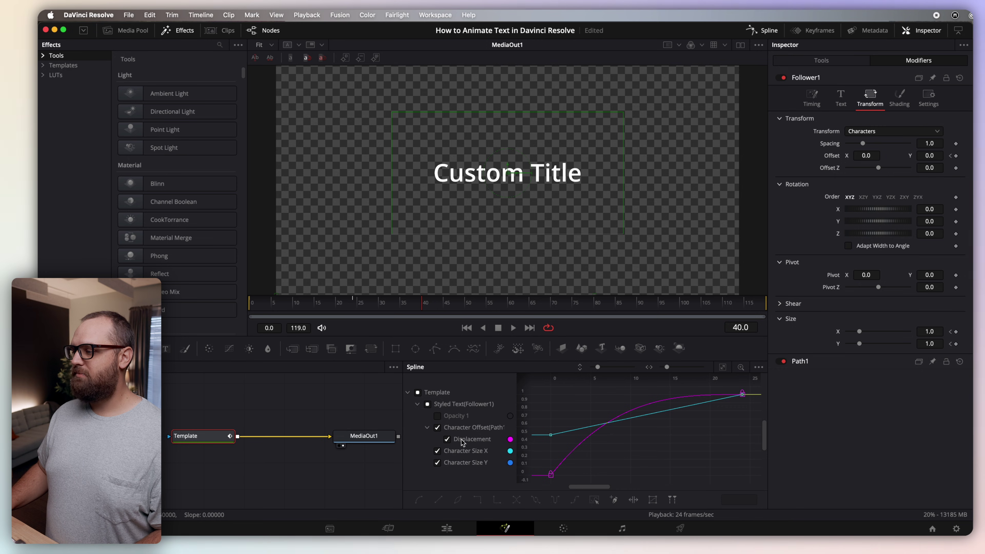
{"action": "left_click", "coordinate": [447, 439]}
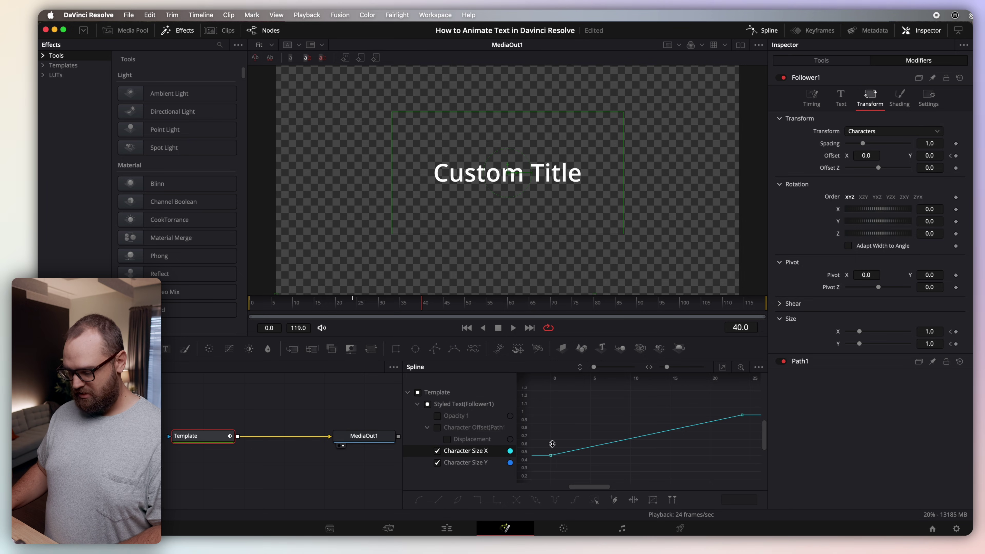
{"action": "left_click", "coordinate": [722, 367]}
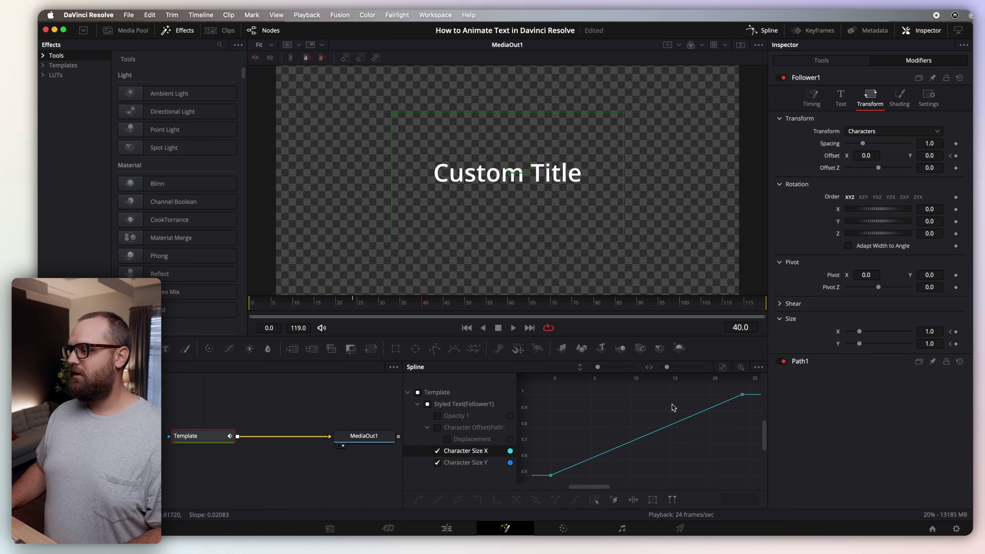
- Apply Out Cubic easing to the character size curves and play back the animation from the start
{"action": "left_click", "coordinate": [614, 448]}
{"action": "left_click", "coordinate": [677, 421]}
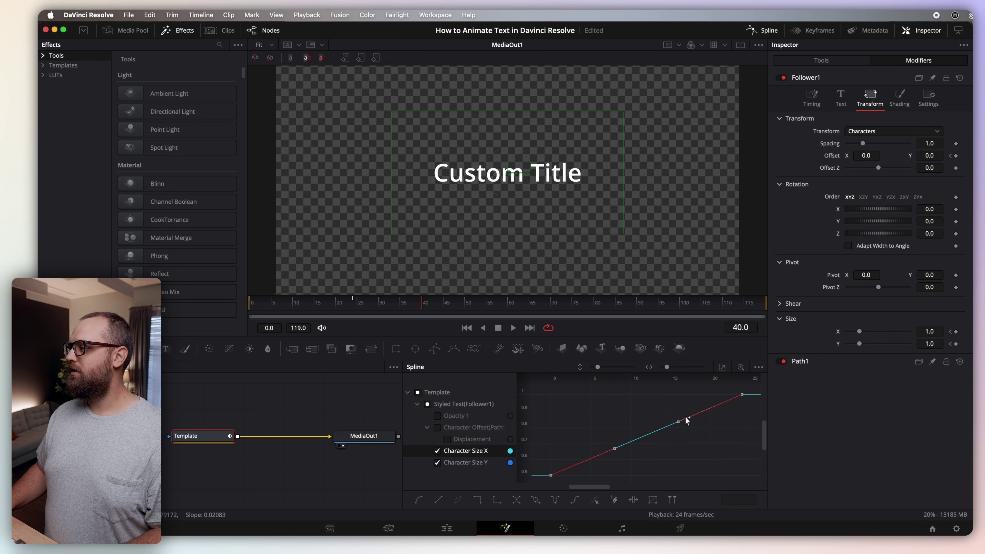
{"action": "right_click", "coordinate": [643, 406]}
{"action": "mouse_move", "coordinate": [694, 261]}
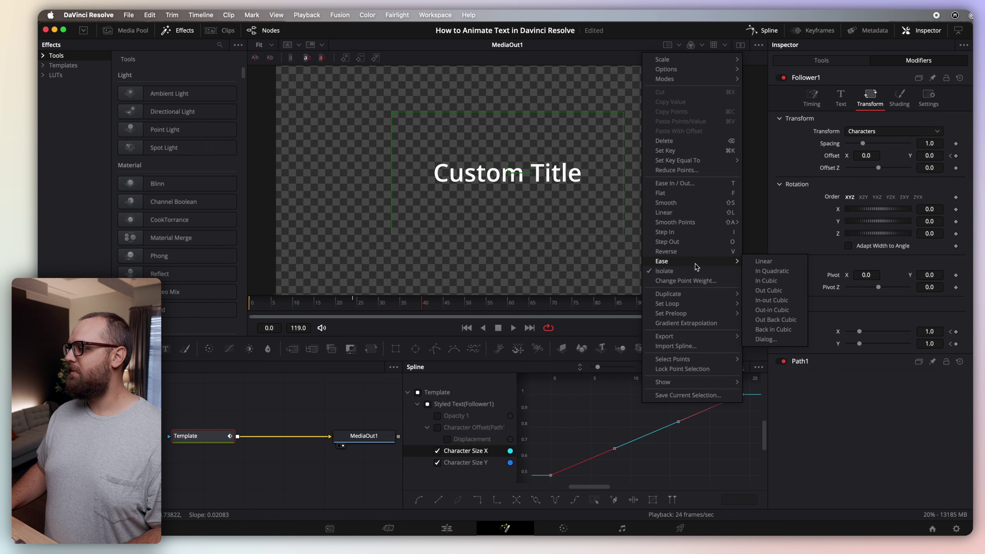
{"action": "left_click", "coordinate": [771, 293]}
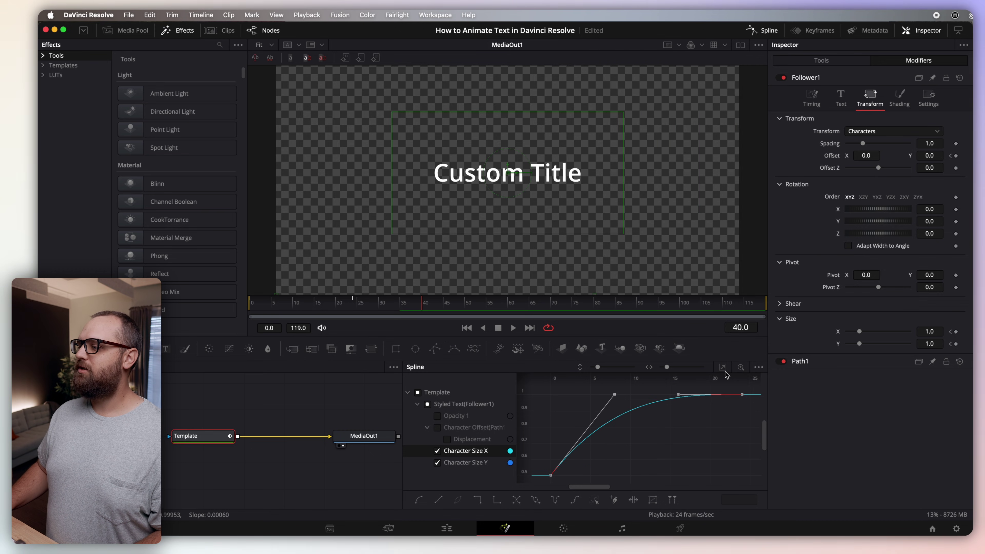
{"action": "left_click", "coordinate": [466, 328]}
{"action": "left_click", "coordinate": [511, 328]}
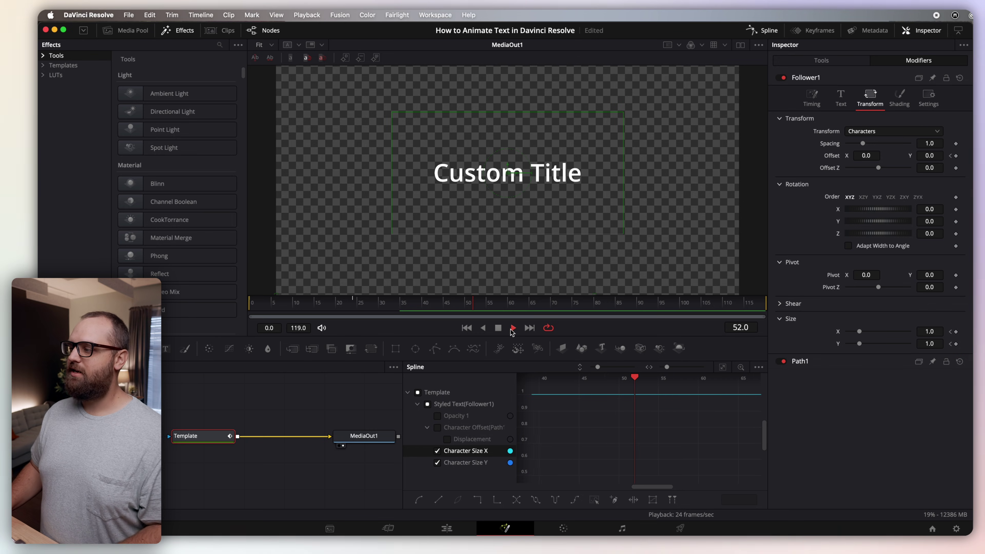
{"action": "left_click", "coordinate": [499, 329]}
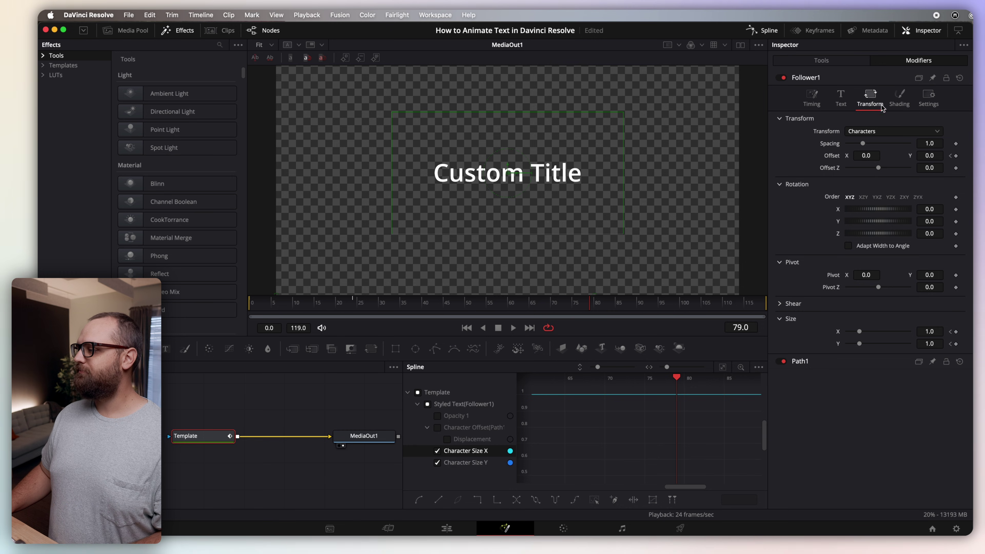
- Open the Follower's shading settings and show only the Opacity 1 curve in the Spline editor
{"action": "left_click", "coordinate": [898, 102]}
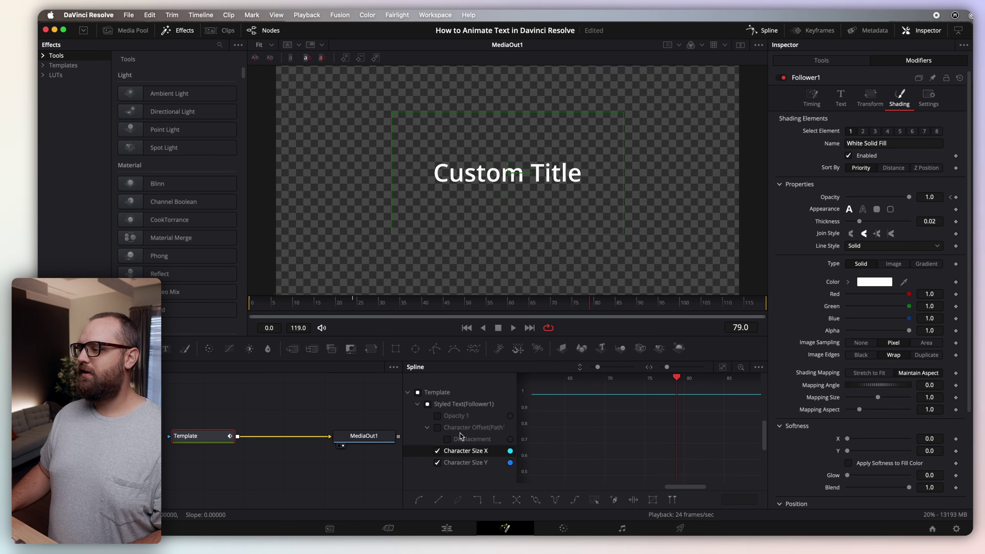
{"action": "left_click", "coordinate": [437, 451]}
{"action": "left_click", "coordinate": [437, 462]}
{"action": "left_click", "coordinate": [437, 416]}
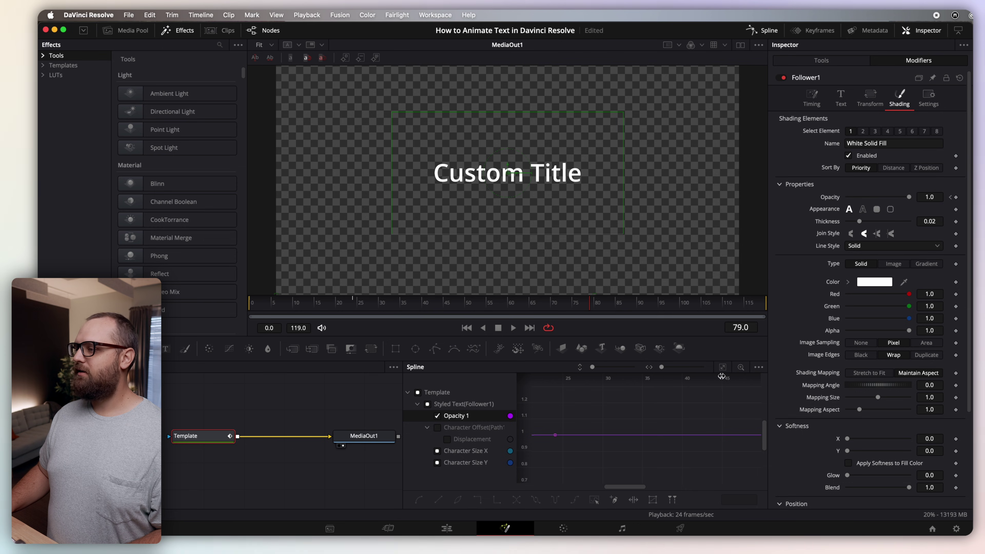
- Set the Follower's shading opacity to 0 at frame 0 and fit the opacity curve in the graph
{"action": "left_click_drag", "start_coordinate": [588, 302], "coordinate": [223, 307]}
{"action": "left_click", "coordinate": [908, 198]}
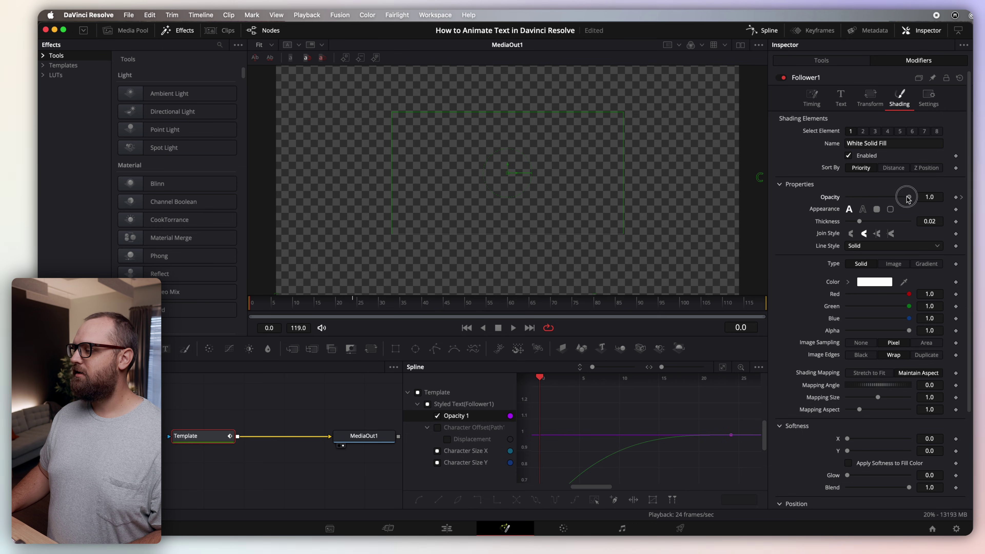
{"action": "scroll", "coordinate": [589, 462], "scroll_direction": "down", "scroll_amount": 5}
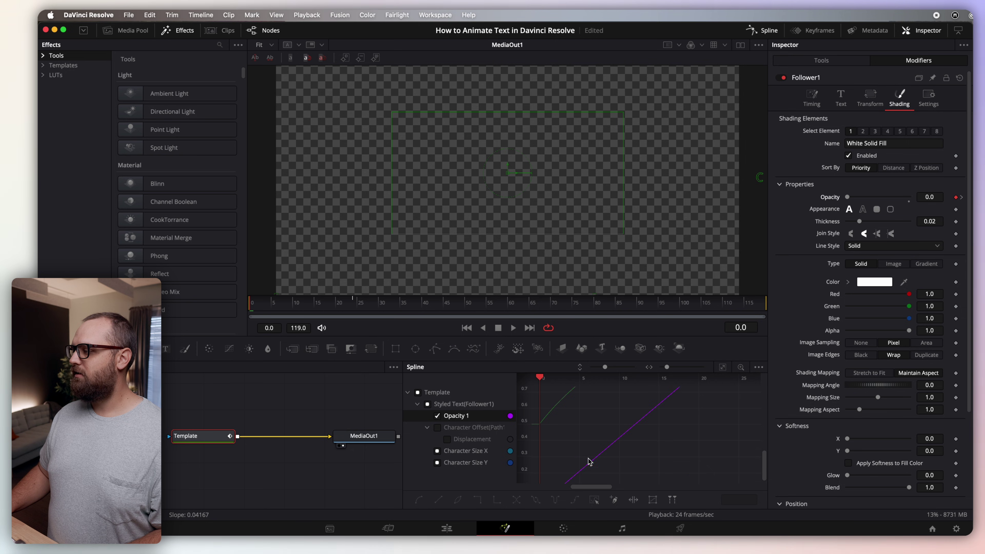
{"action": "left_click", "coordinate": [722, 367]}
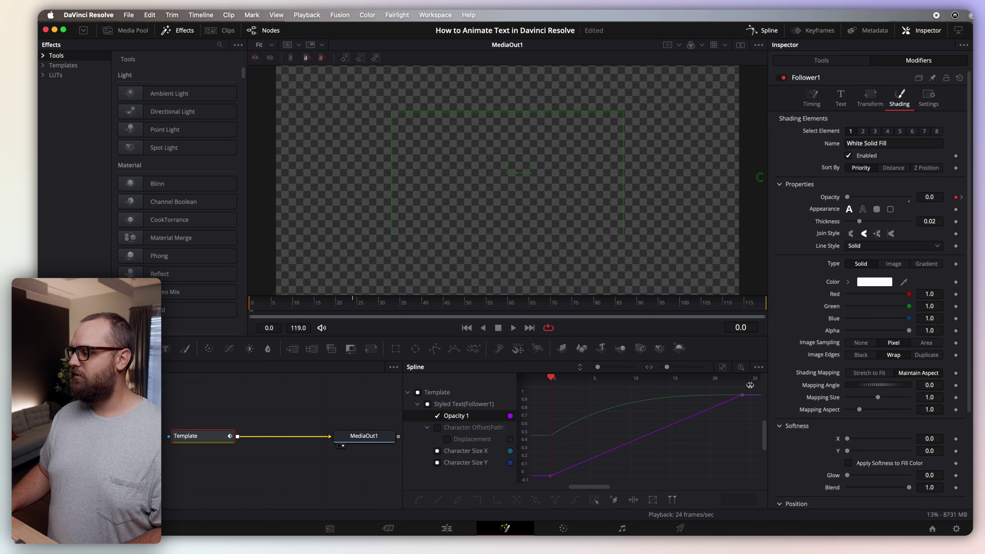
- Apply Out Cubic easing between the two Opacity 1 keyframes
{"action": "left_click", "coordinate": [549, 476], "text": "shift"}
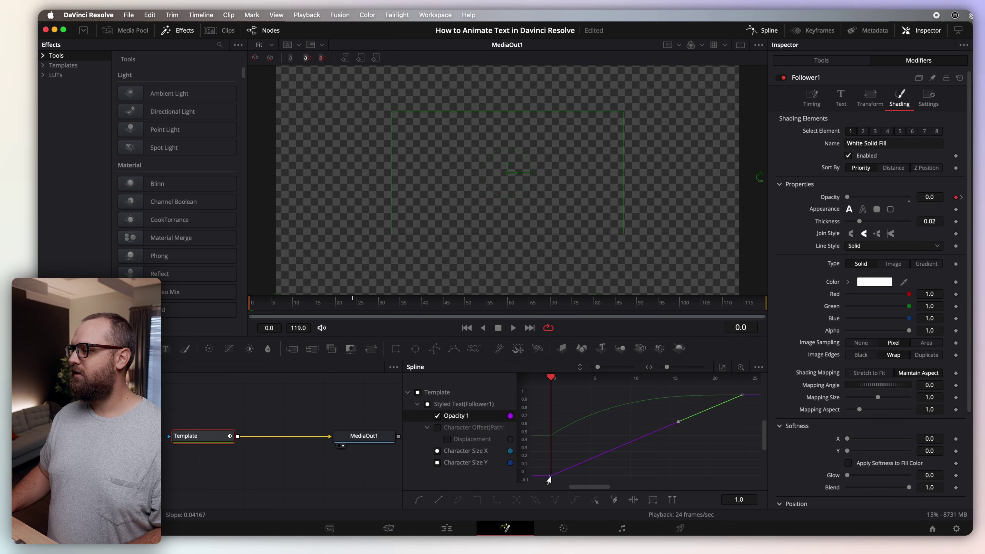
{"action": "right_click", "coordinate": [549, 480]}
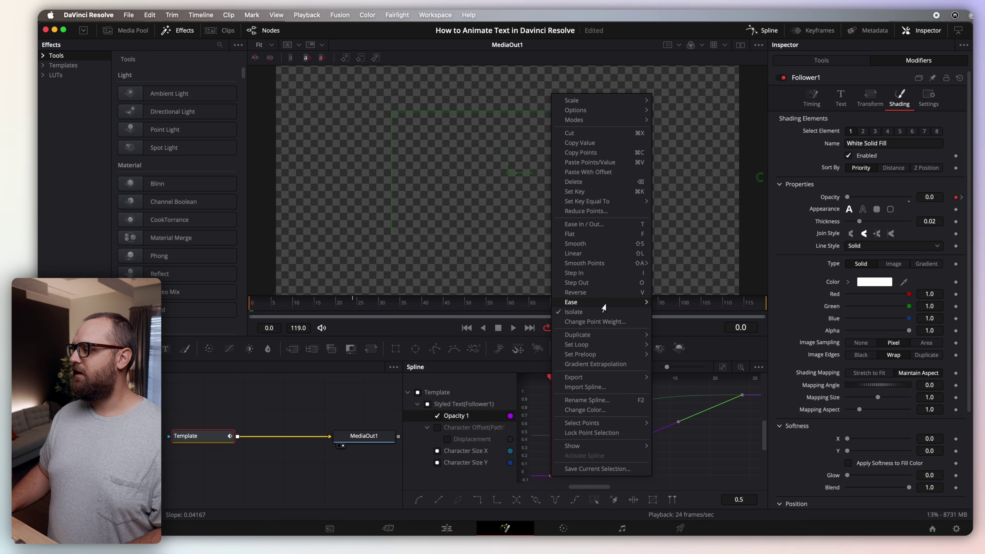
{"action": "mouse_move", "coordinate": [582, 301]}
{"action": "left_click", "coordinate": [692, 330]}
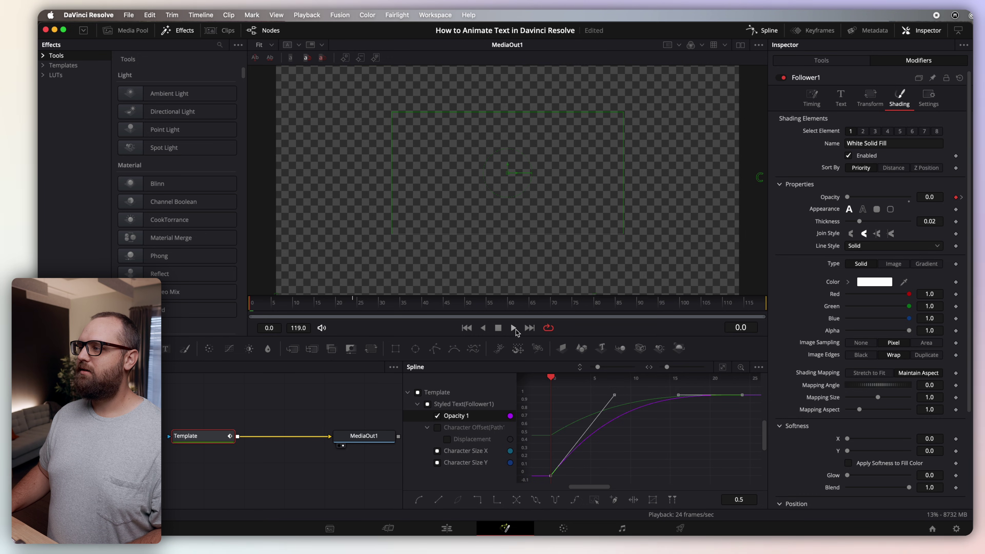
- Play back the title animation to review the combined slide, scale and fade
{"action": "left_click", "coordinate": [512, 328]}
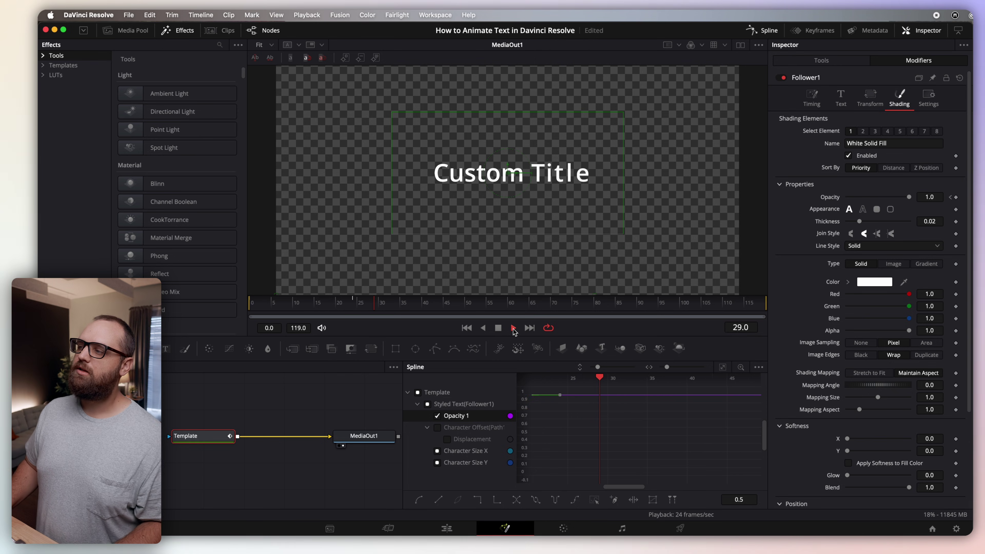
{"action": "left_click", "coordinate": [513, 327]}
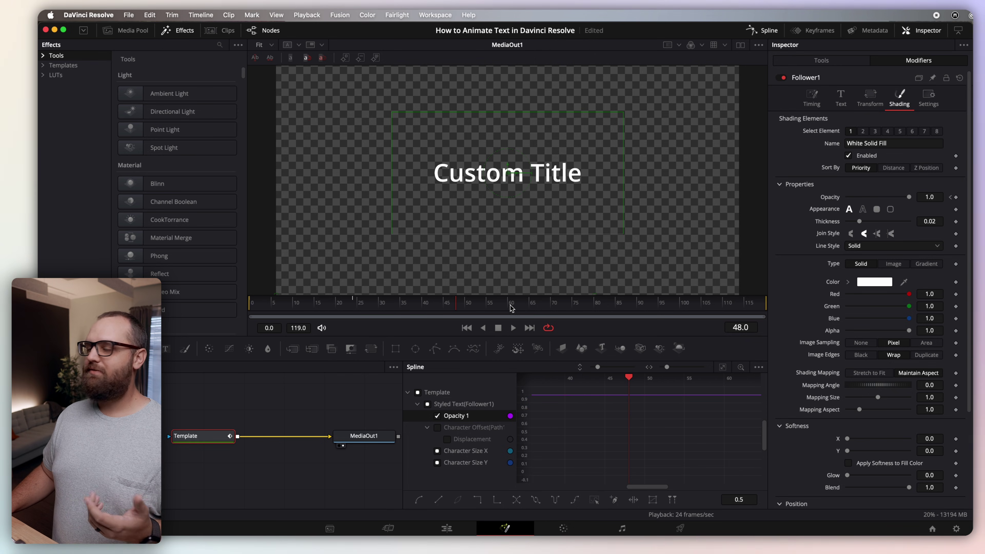
{"action": "left_click", "coordinate": [513, 328]}
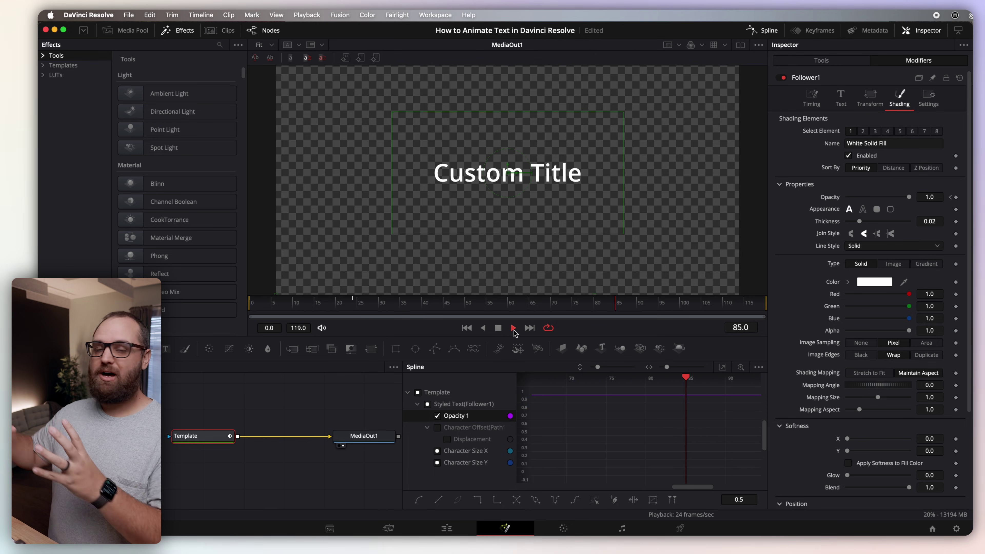